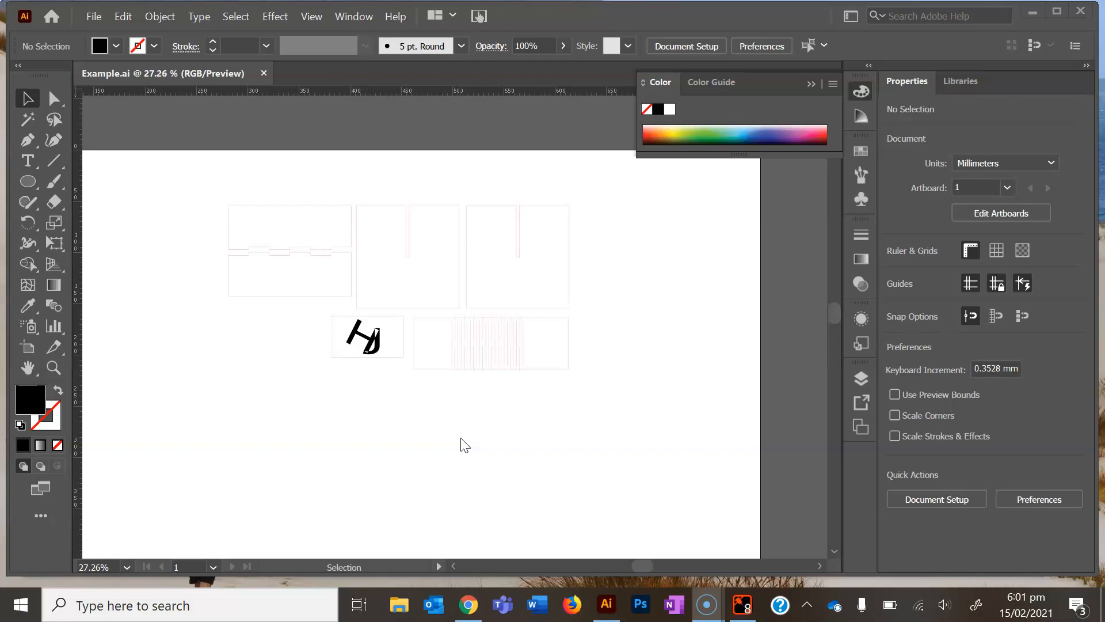
Switch to Chrome and open Google's Advanced Image Search for the "batman and robin 1960s" query
click(468, 603)
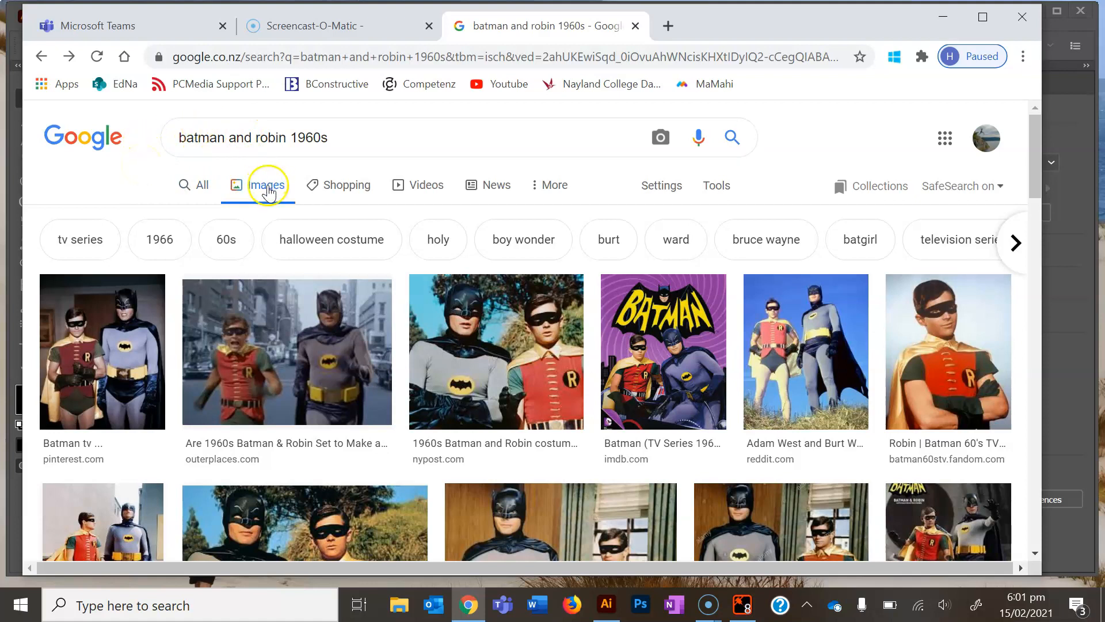
click(685, 185)
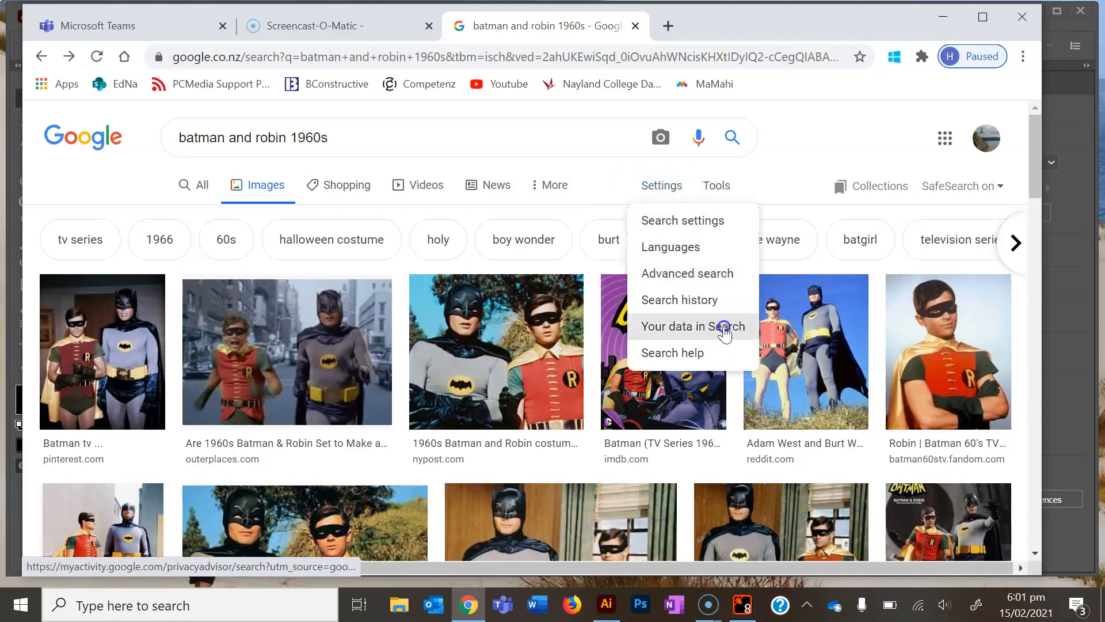
click(714, 274)
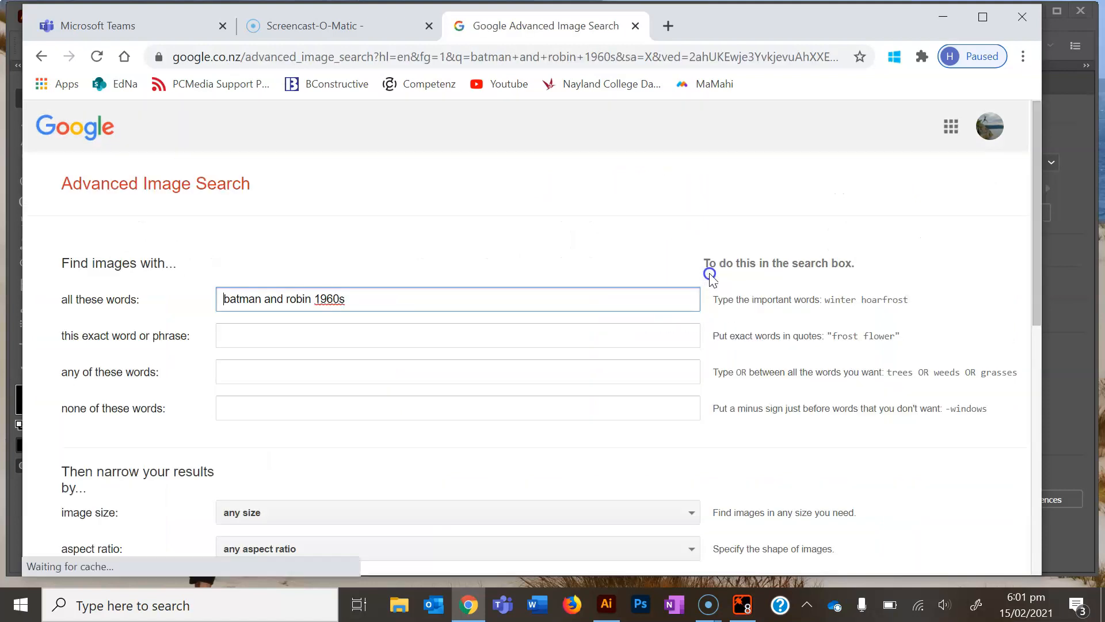
Restrict the image search to black & white colours and review the available image size options, keeping any size
scroll(403, 415, down, 6)
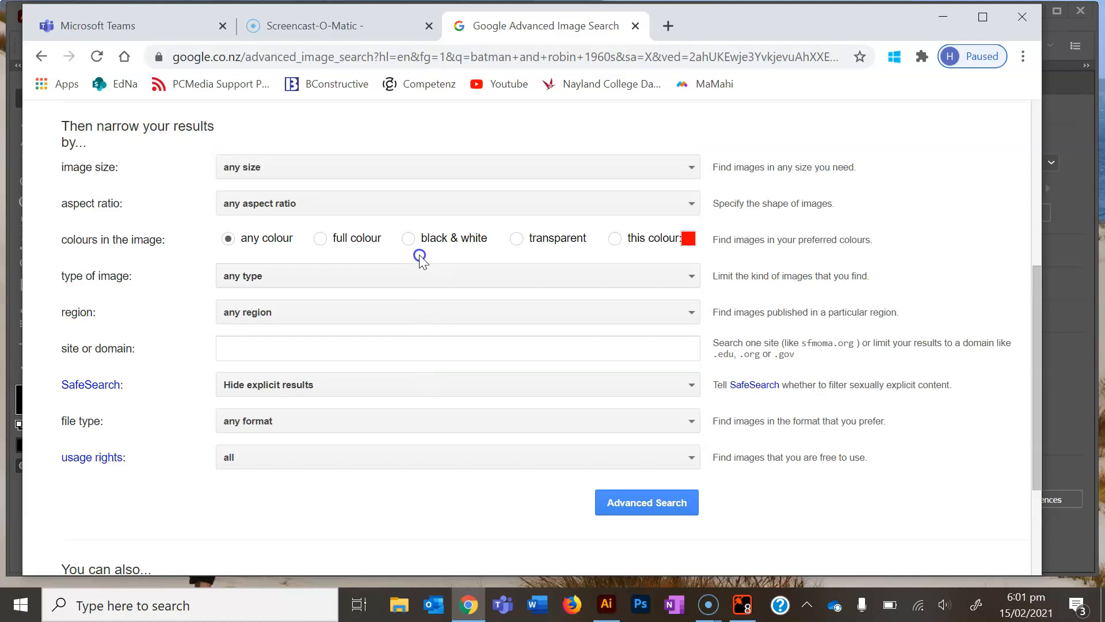
click(414, 241)
click(666, 165)
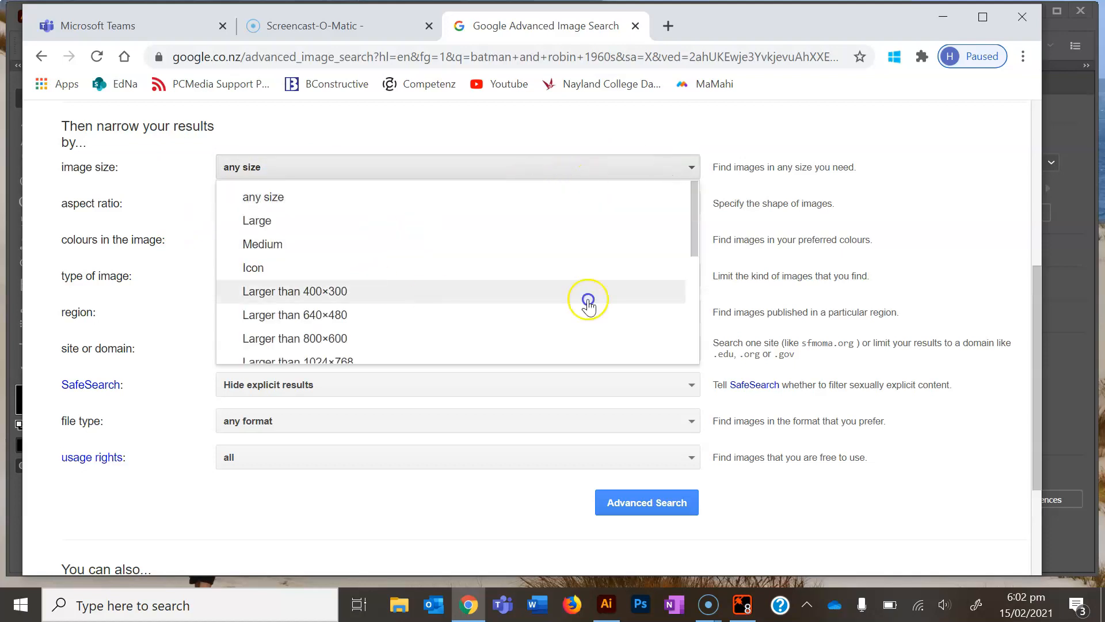
drag(695, 243, 696, 303)
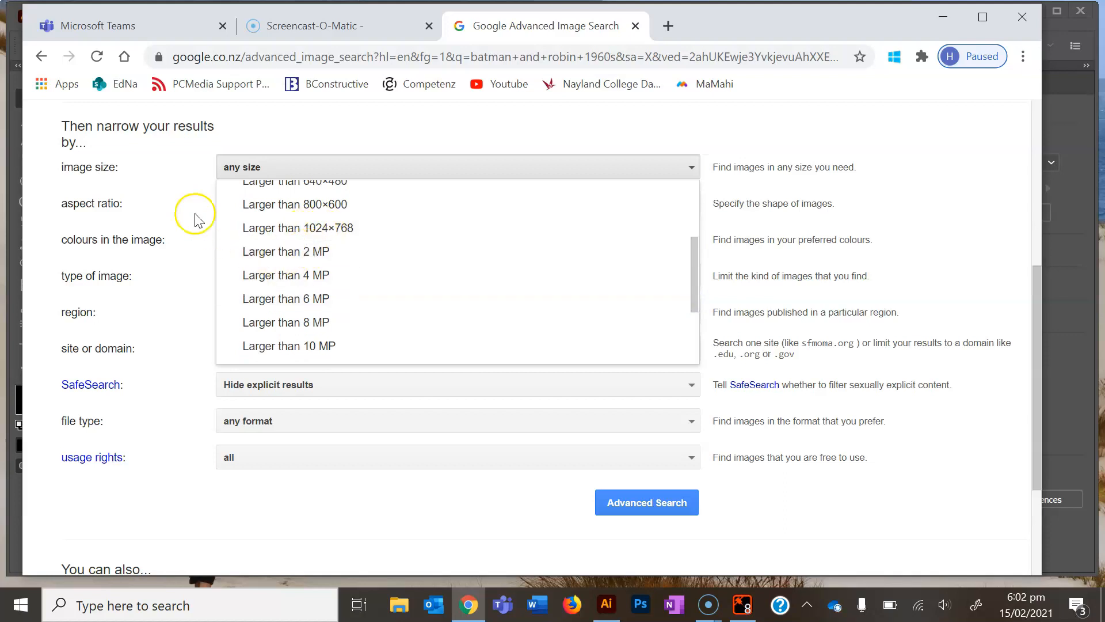
click(179, 191)
scroll(189, 206, down, 2)
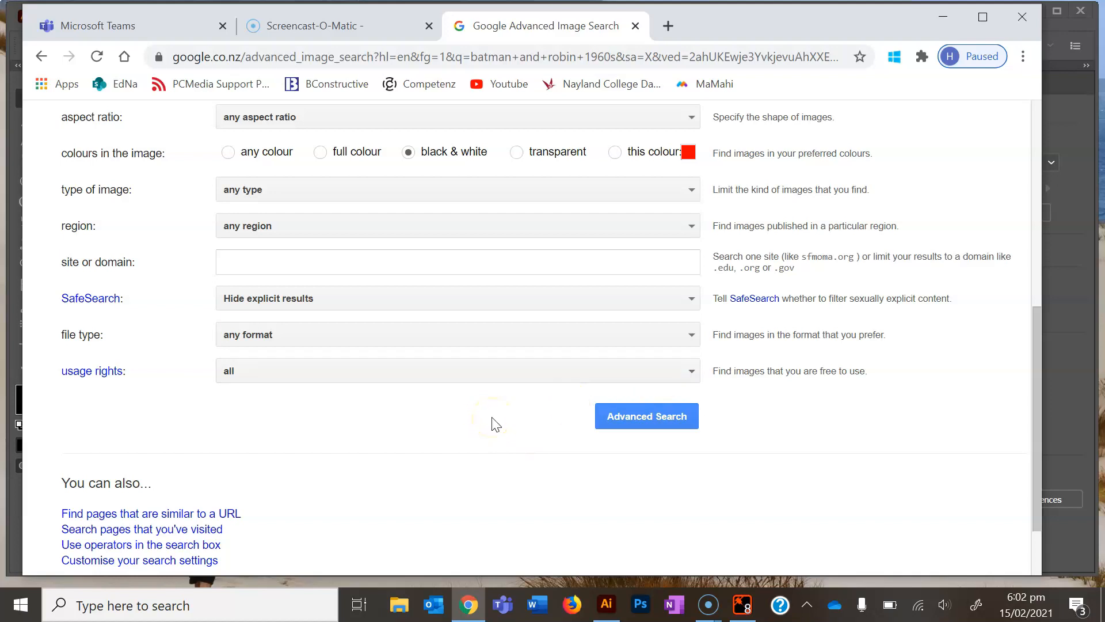
Limit the usage rights to Creative Commons licences and run the advanced search
click(683, 372)
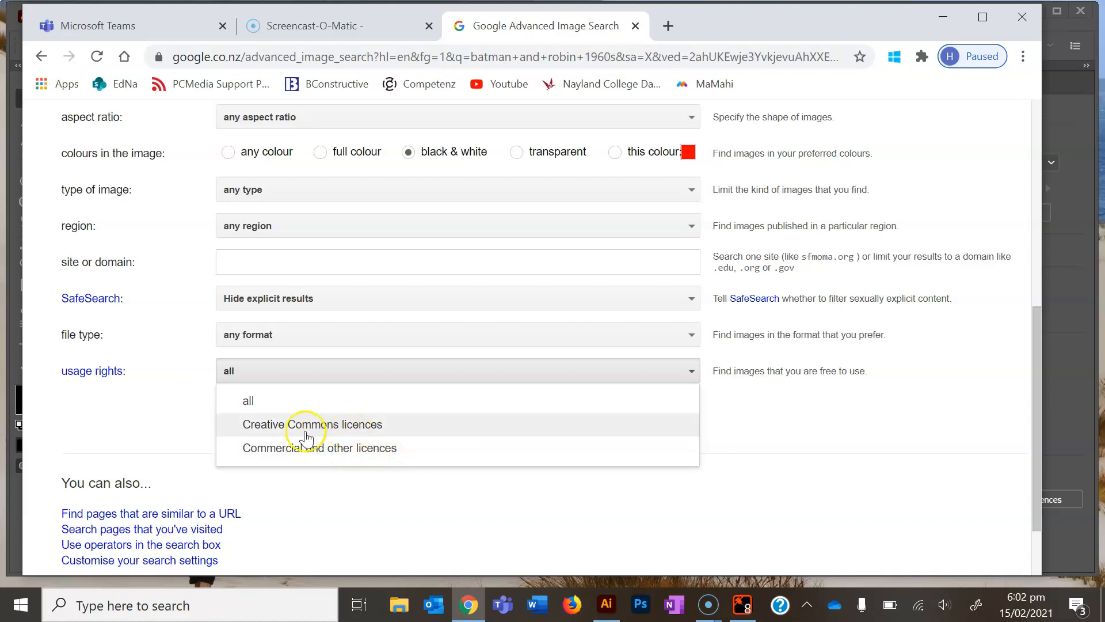
click(334, 425)
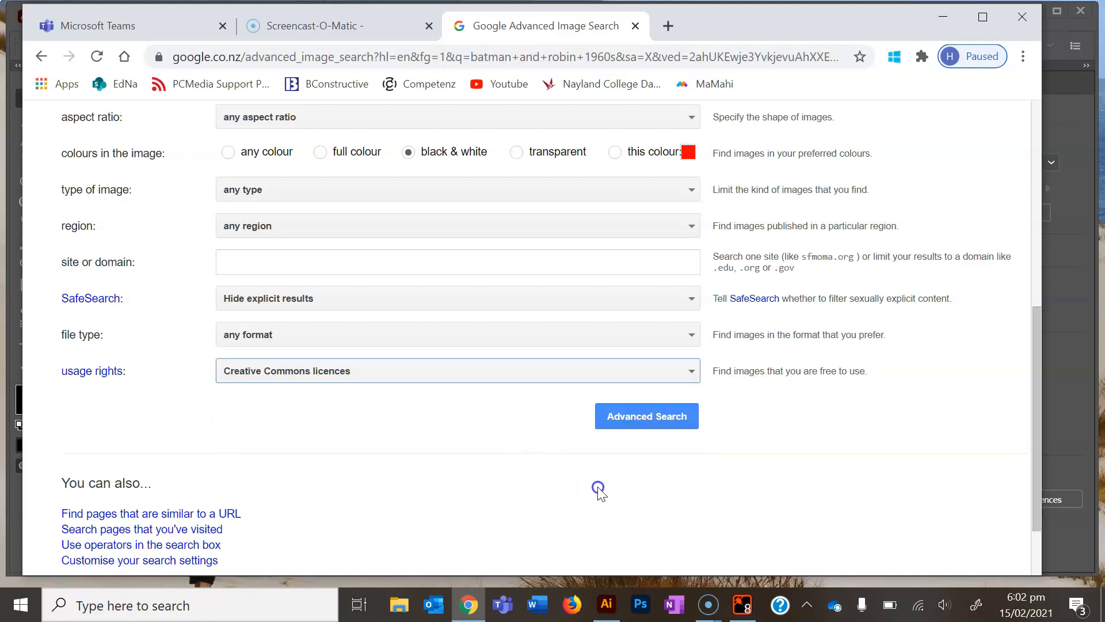
click(657, 415)
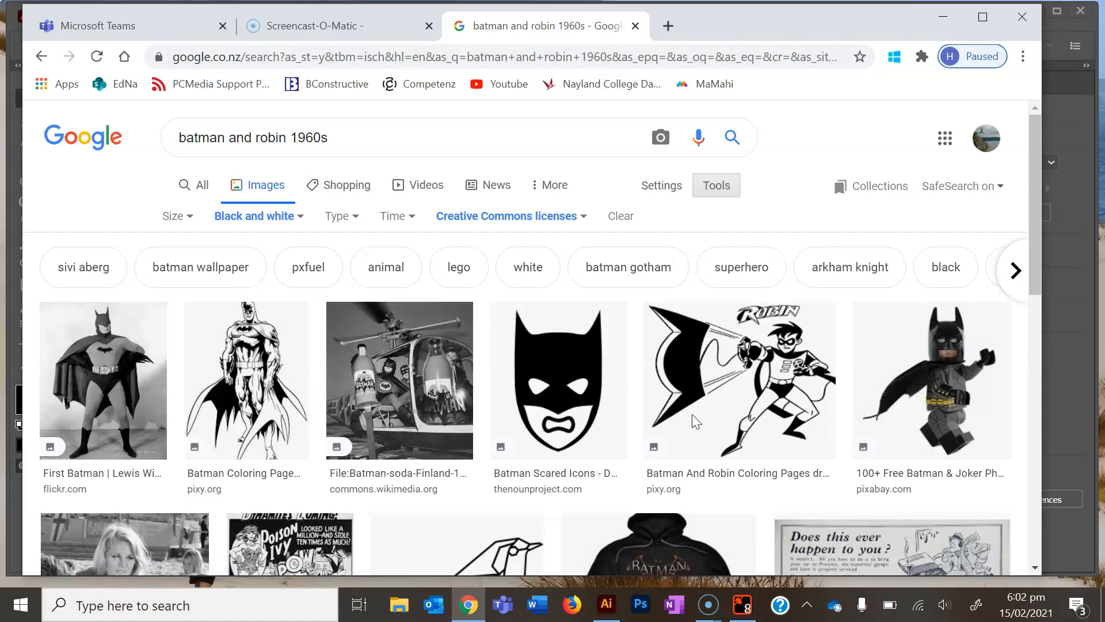
Browse the filtered image results and open the preview of the Batman Coloring Pages image from pixy.org
scroll(692, 413, down, 12)
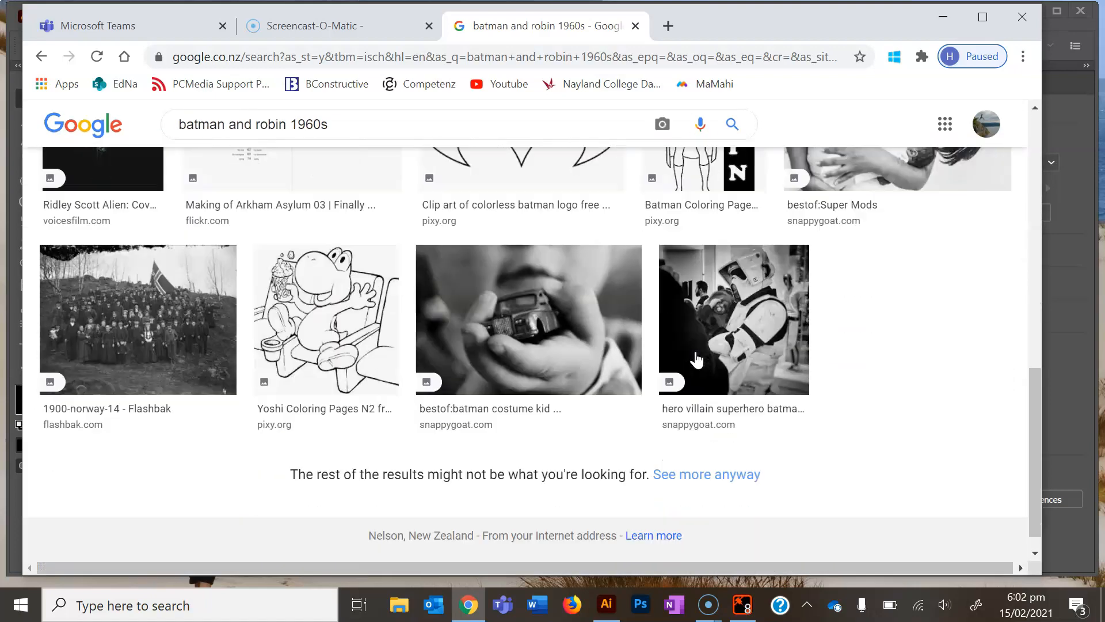
scroll(696, 360, up, 10)
scroll(697, 359, down, 1)
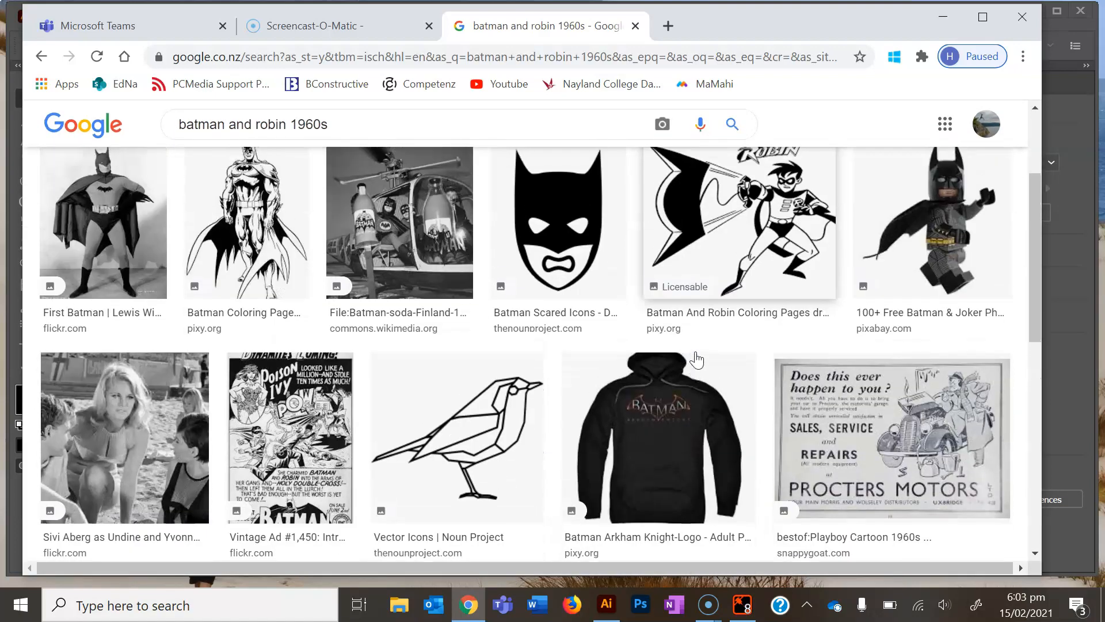
scroll(696, 359, up, 1)
click(224, 299)
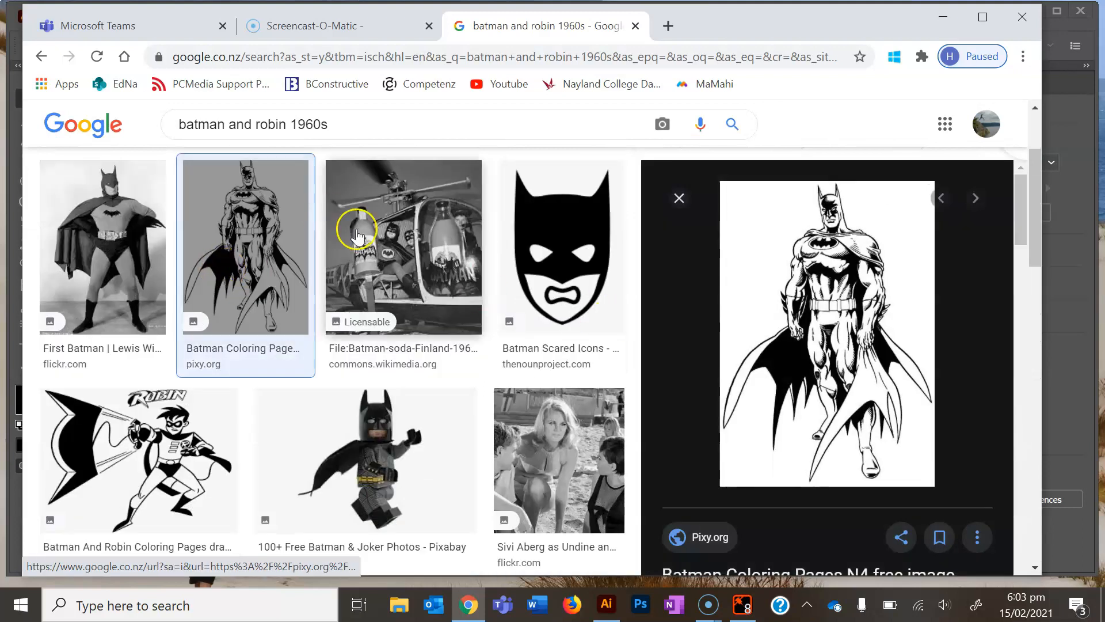
Save the previewed Batman image to the Desktop as a GIF named batman
right_click(869, 262)
click(943, 448)
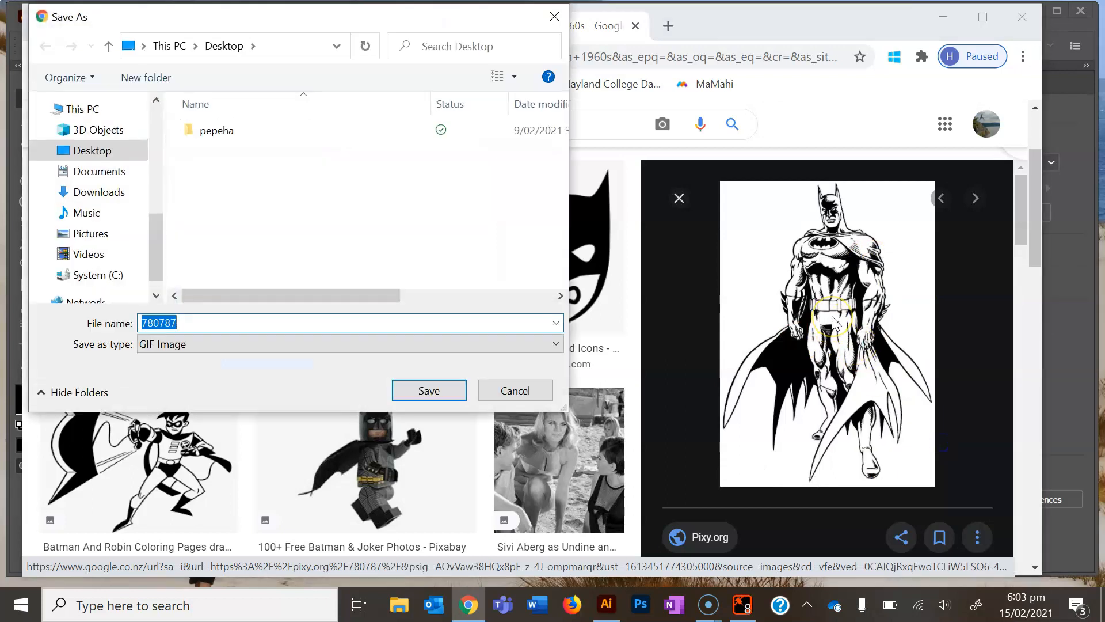
text(batman)
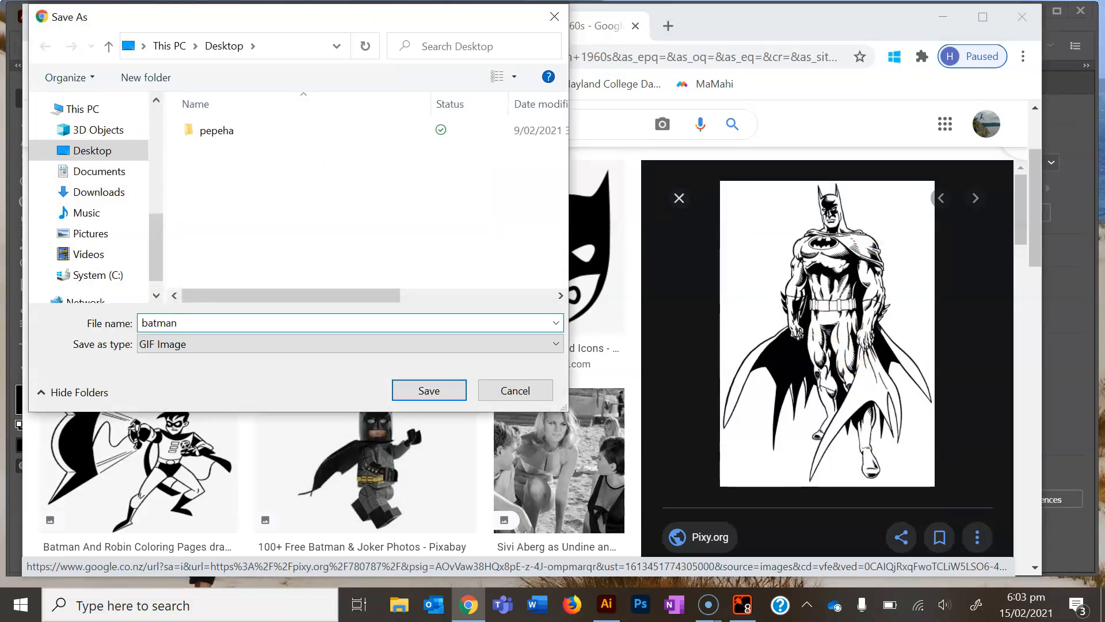
click(403, 390)
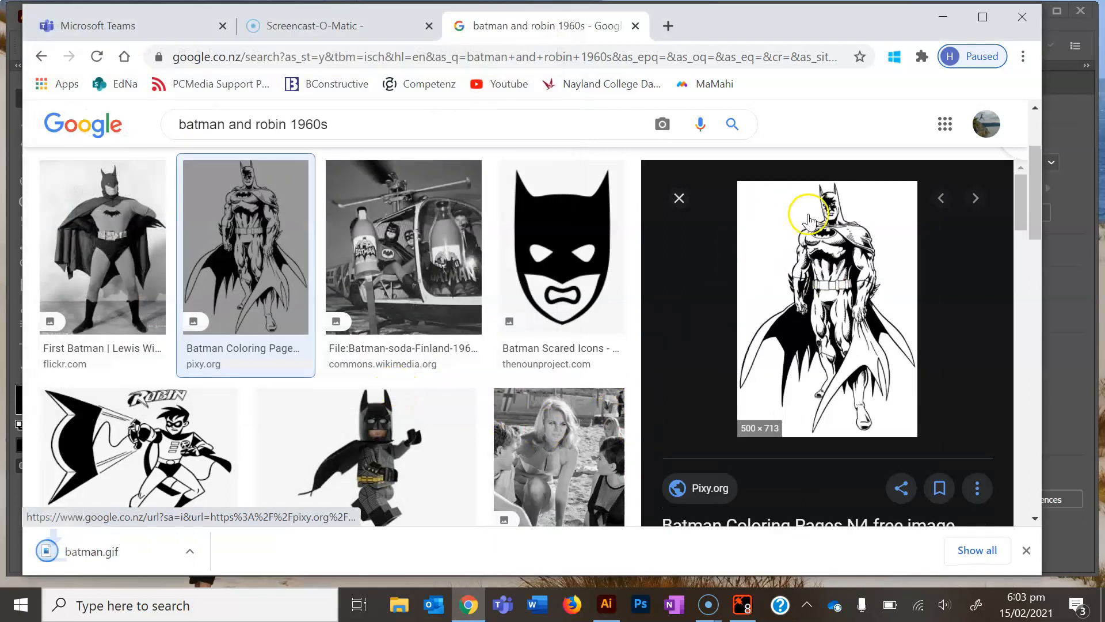
Return to Illustrator and place the saved batman.gif from the desktop onto the Example.ai artboard
click(943, 16)
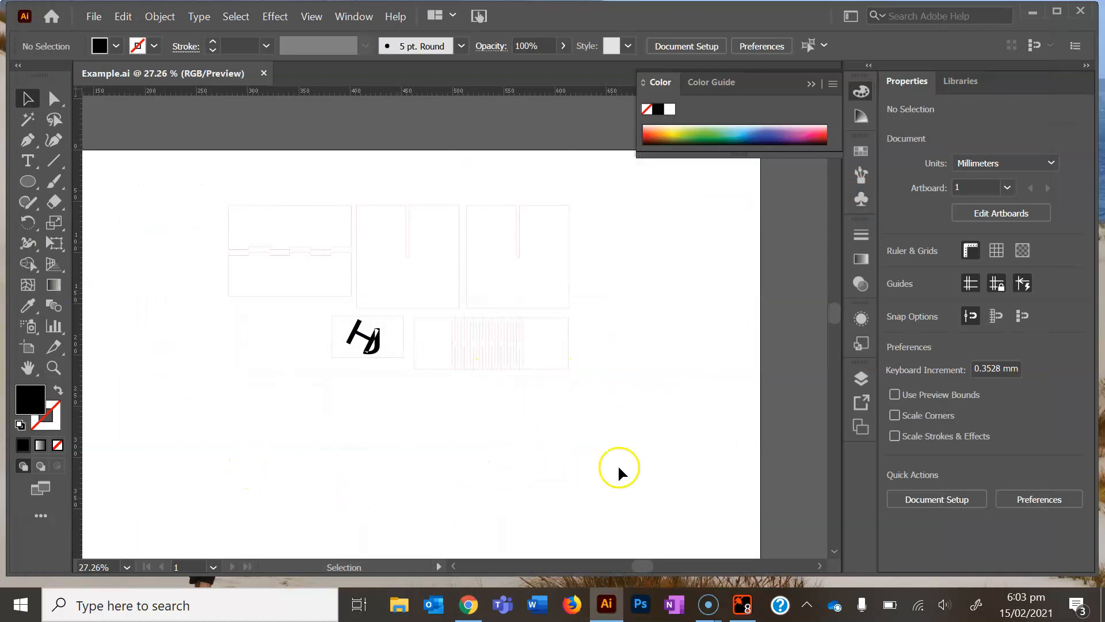
click(91, 18)
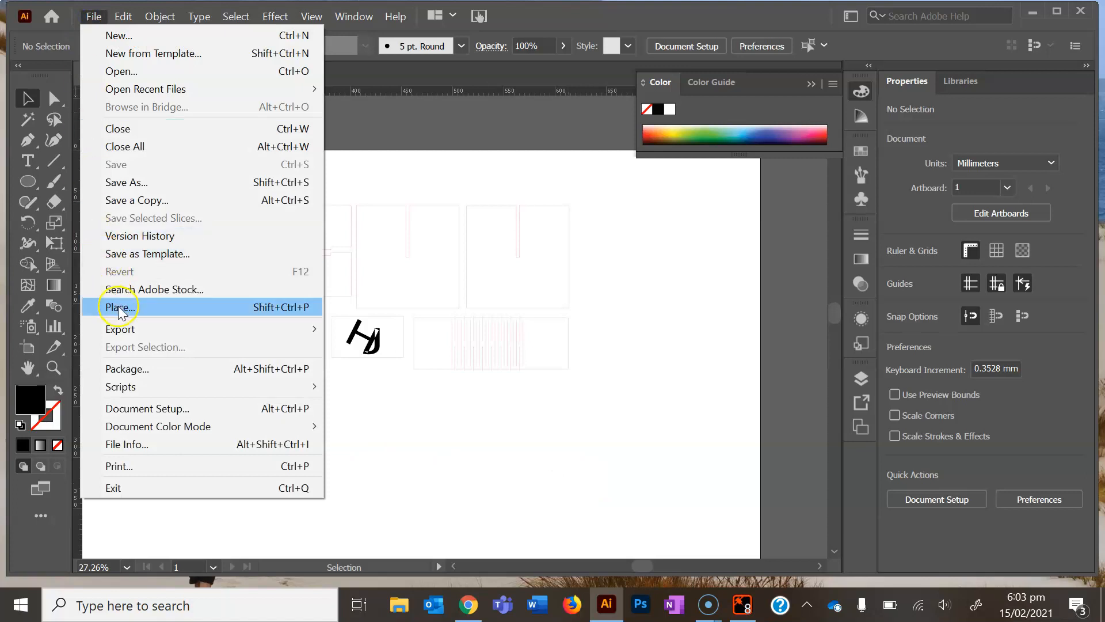
click(429, 427)
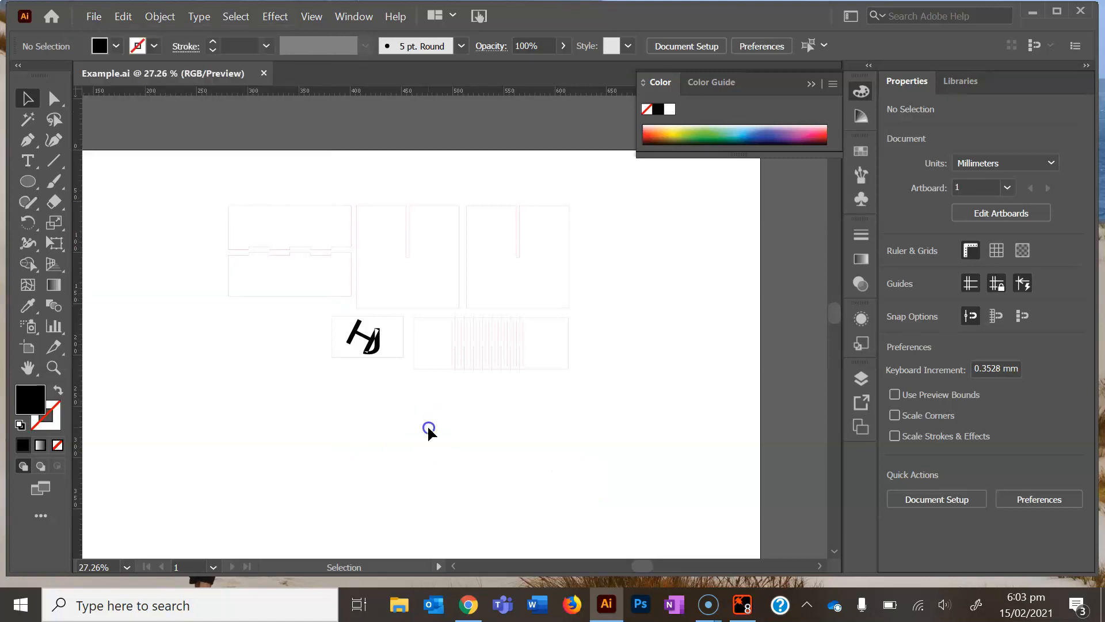
click(1059, 14)
click(1058, 14)
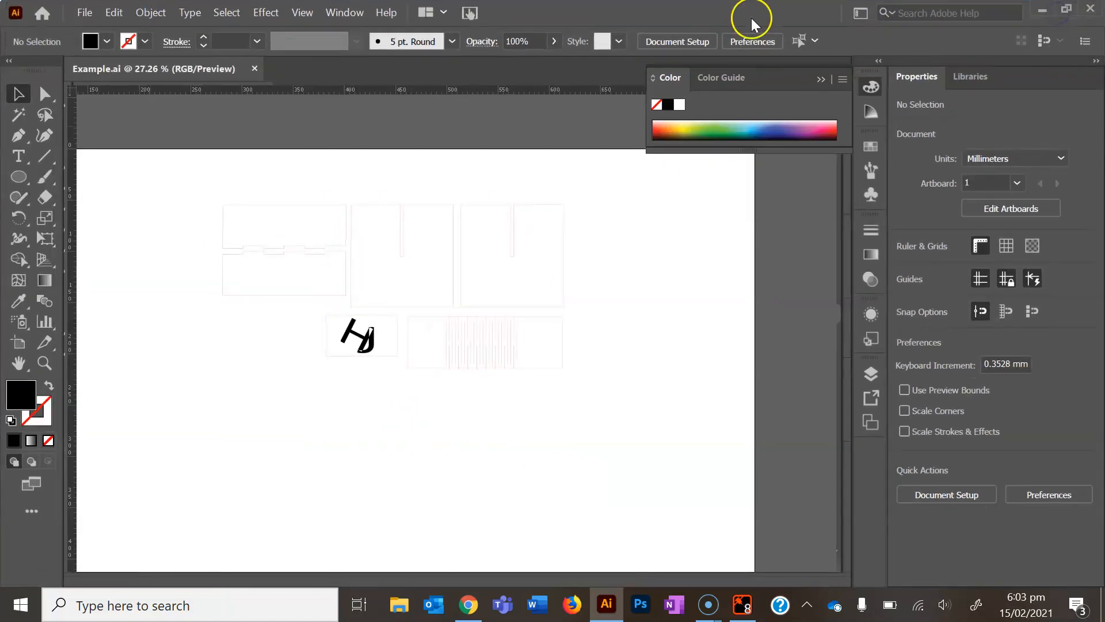
click(1067, 11)
drag(789, 15, 647, 207)
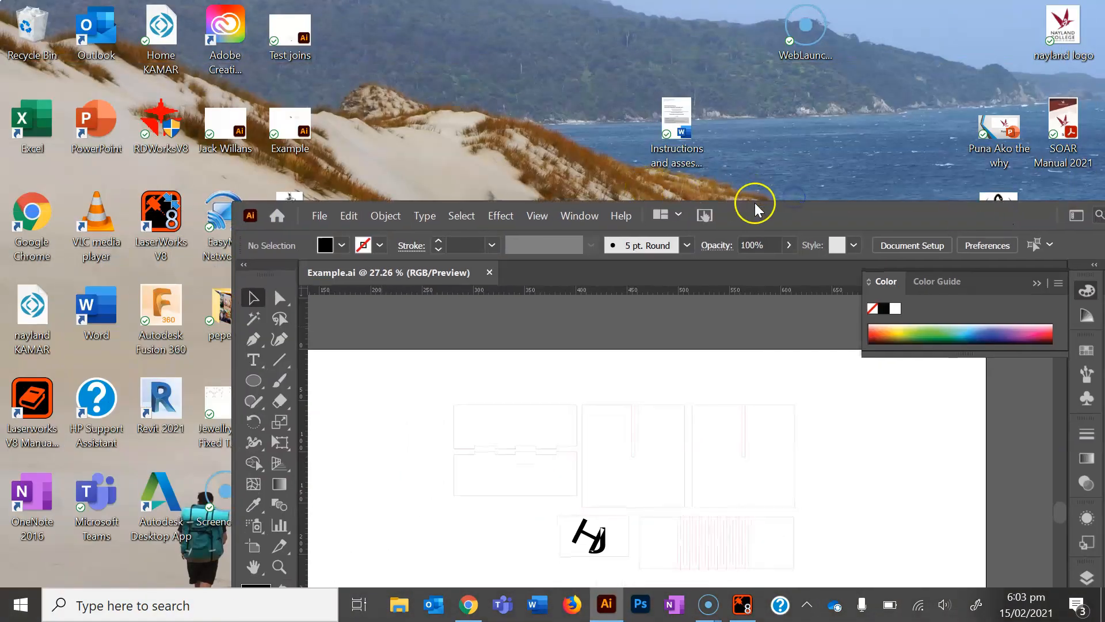
drag(753, 205, 898, 36)
drag(290, 214, 705, 466)
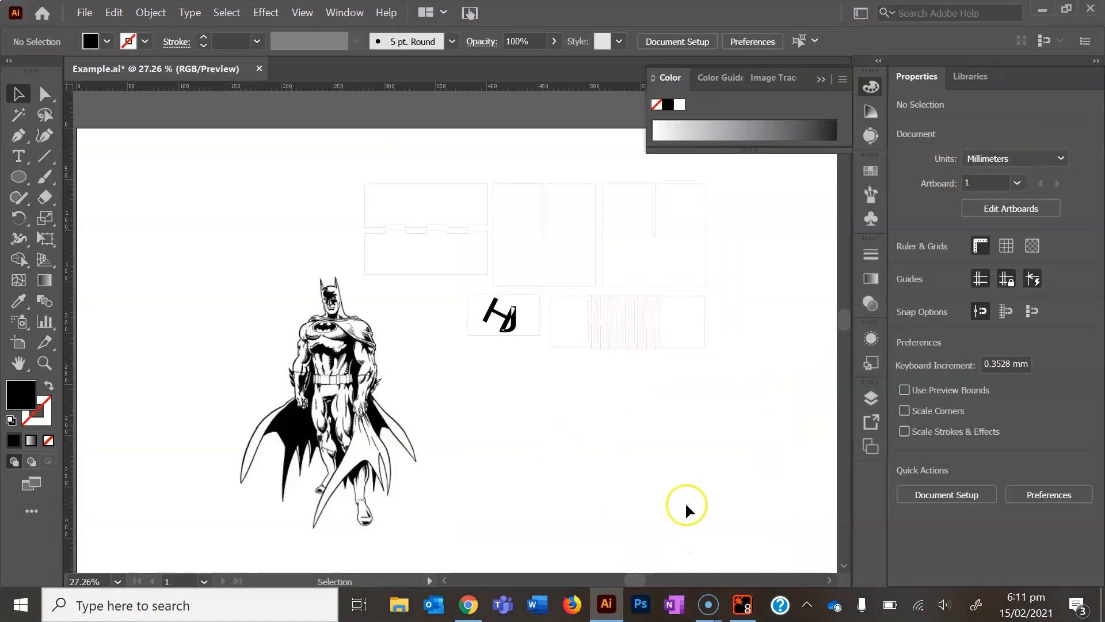
Apply Image Trace to the placed Batman picture, without expanding it
click(334, 378)
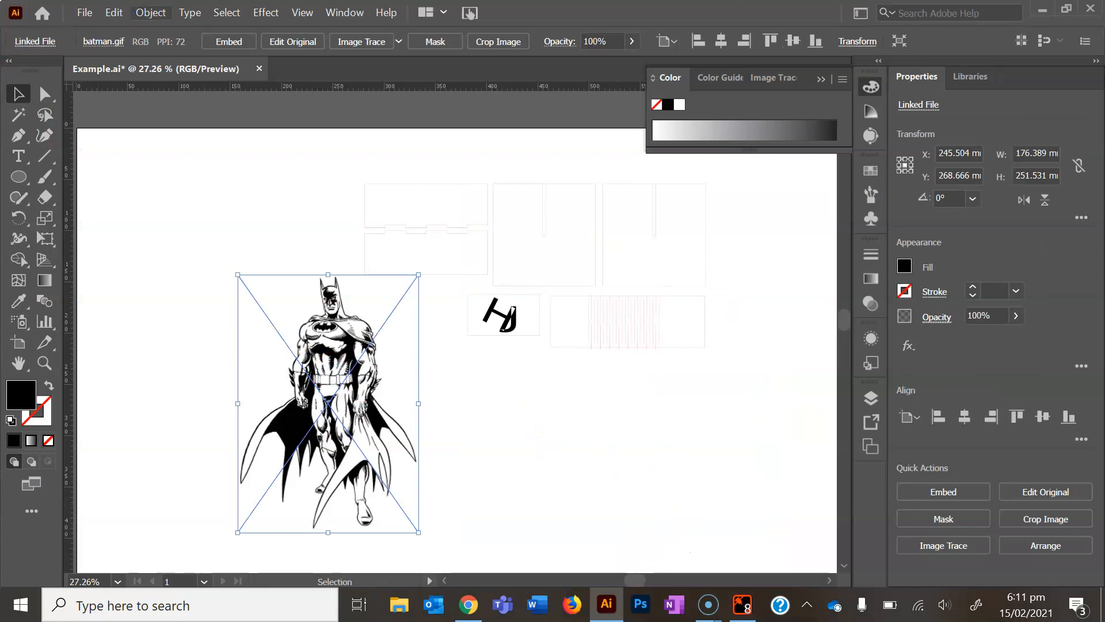
click(152, 12)
mouse_move(316, 528)
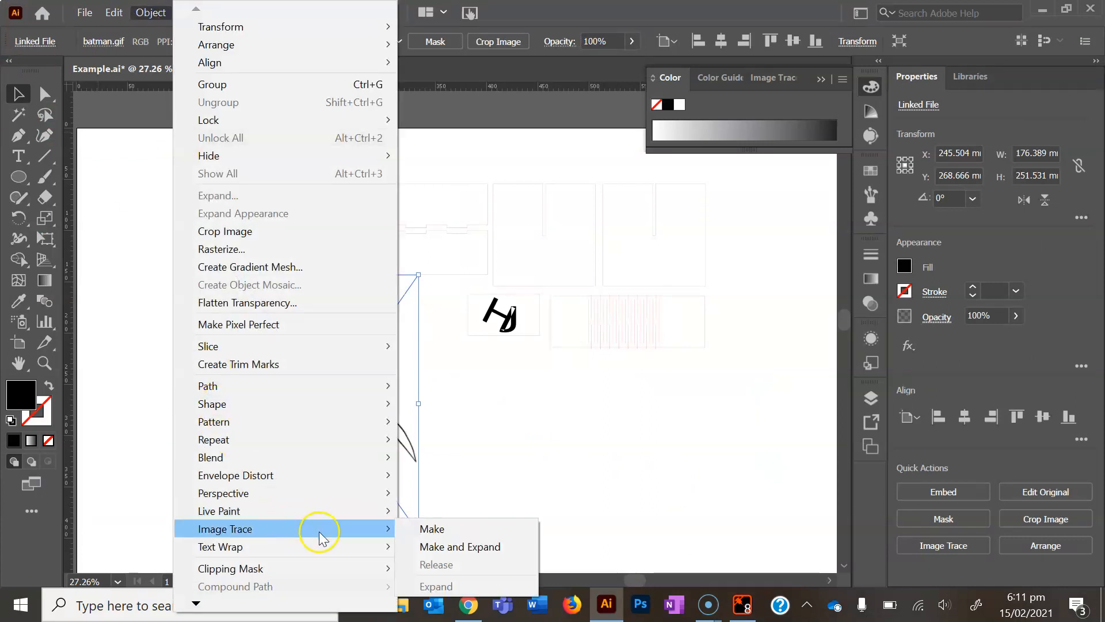
click(439, 530)
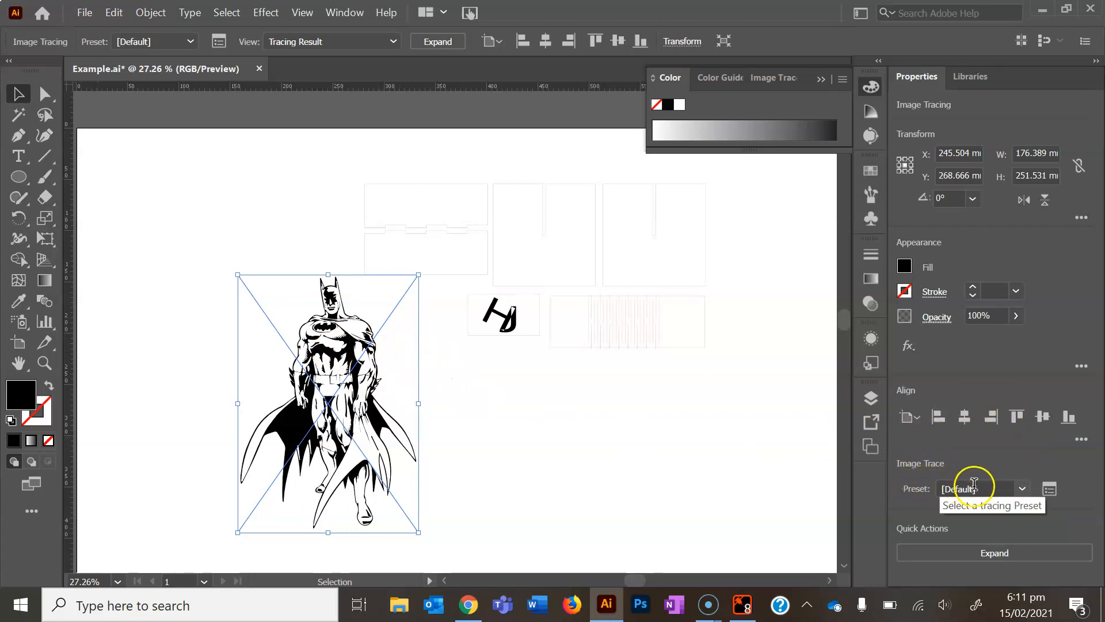
Show the full Image Trace settings and apply the Black and White Logo preset to the Batman tracing
click(1050, 490)
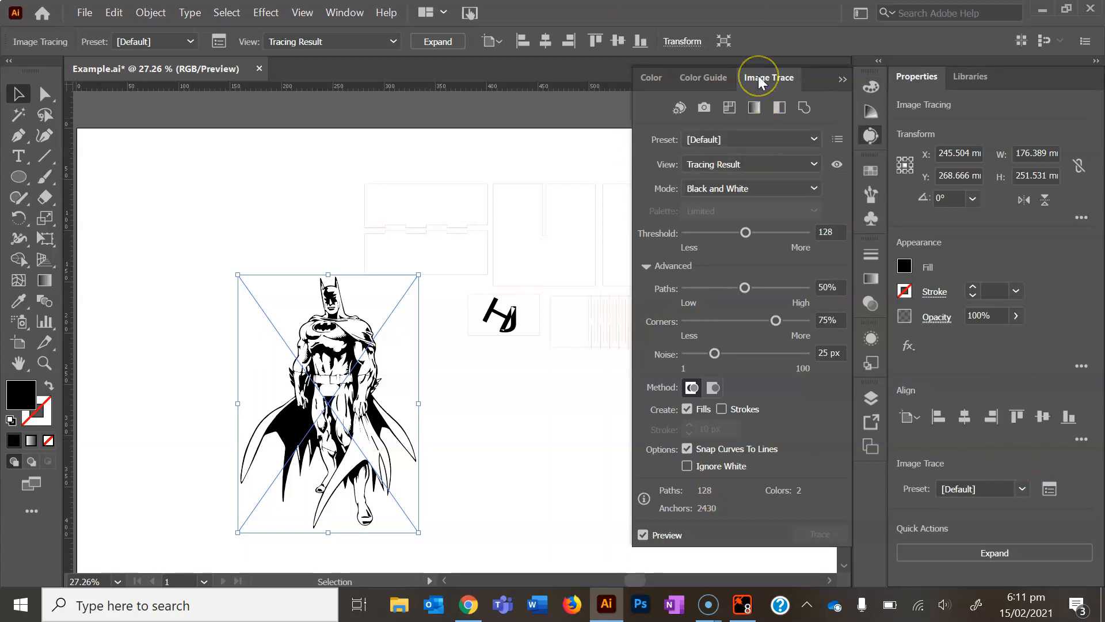
click(812, 140)
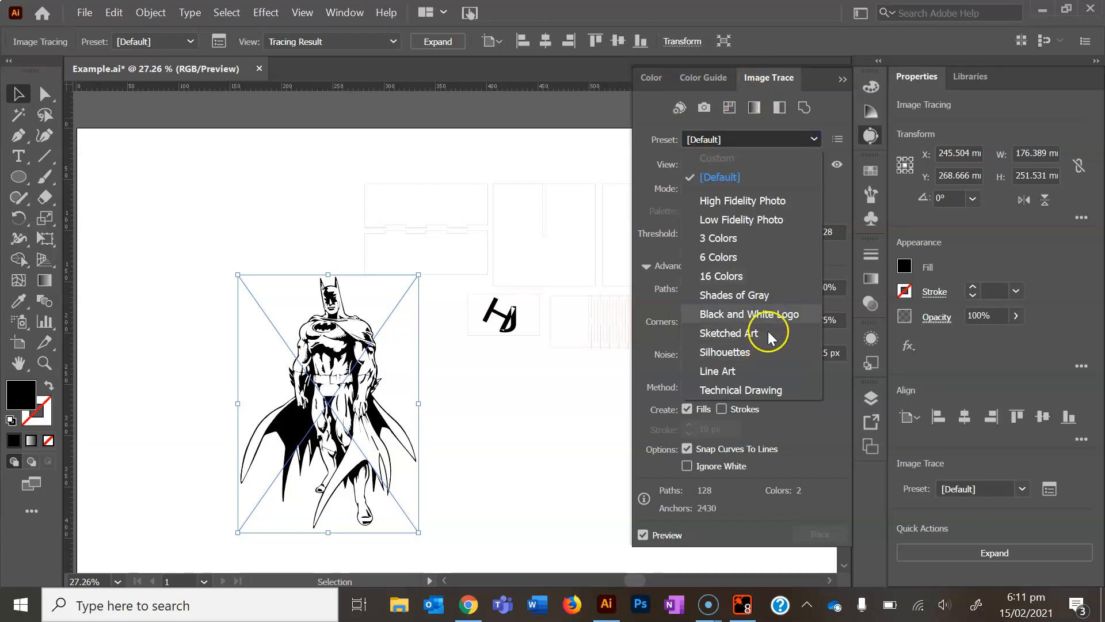
click(790, 315)
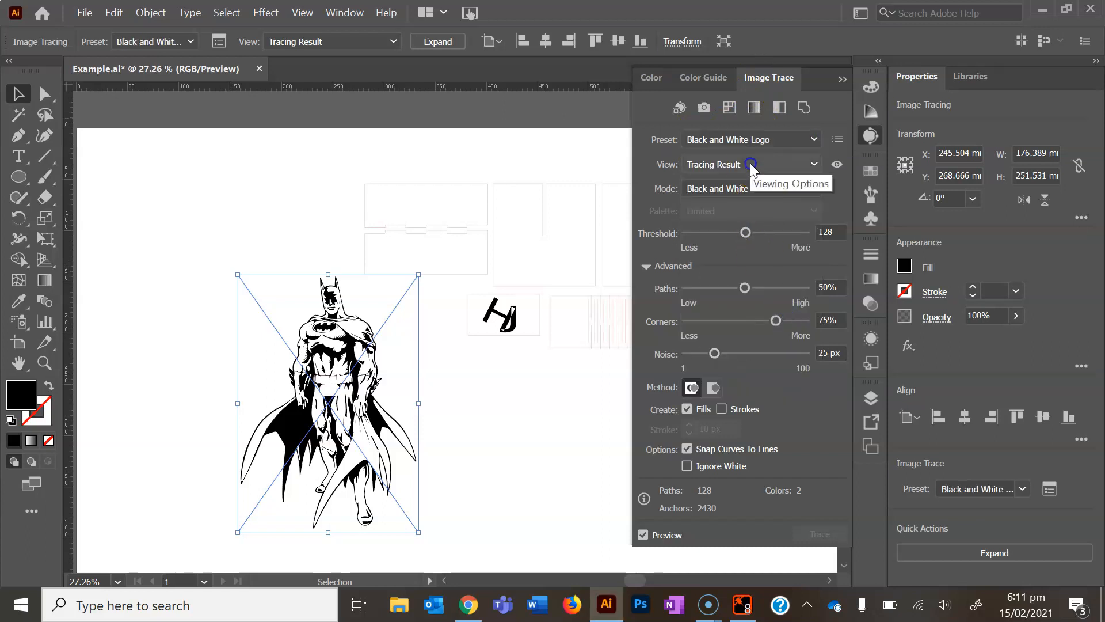
Try a tracing threshold of 25 set with the preview off, and preview its effect on the Batman image
click(643, 535)
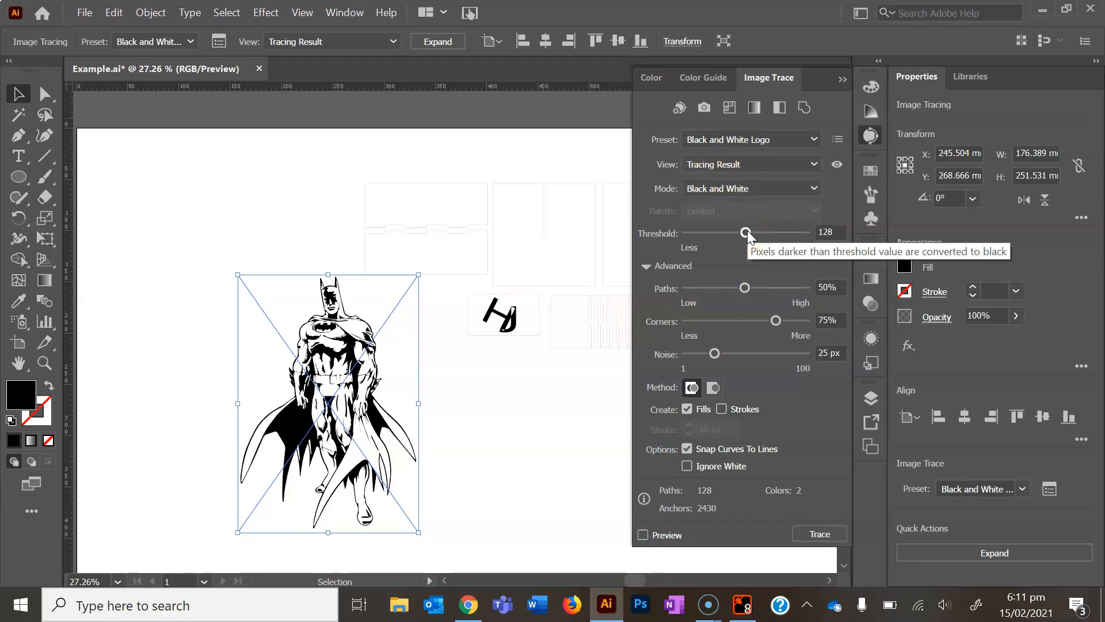
click(747, 232)
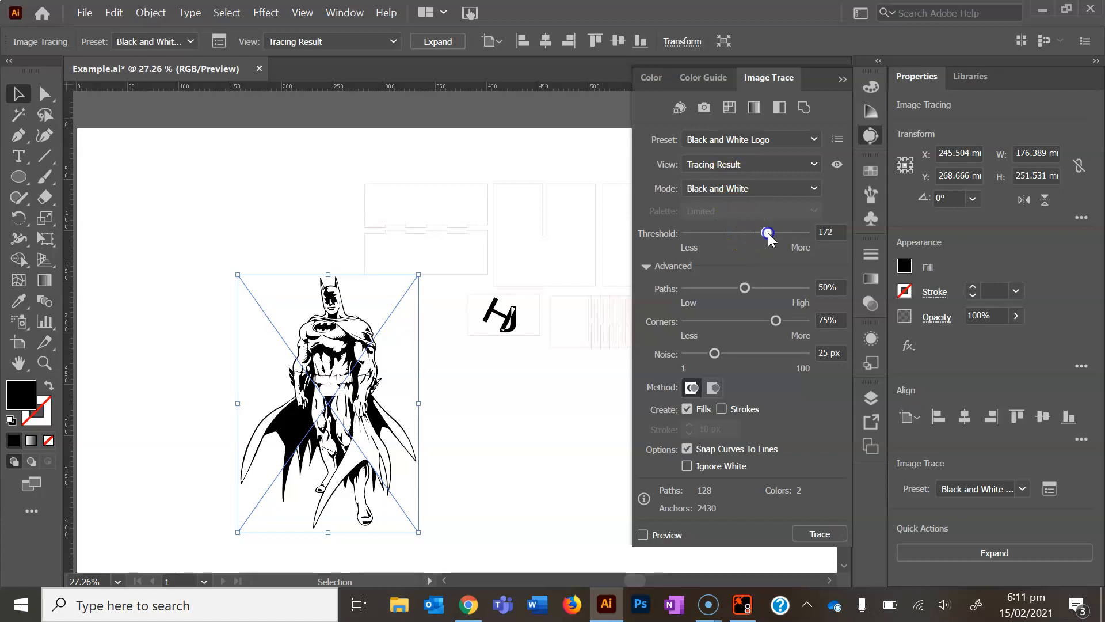
drag(769, 235, 769, 235)
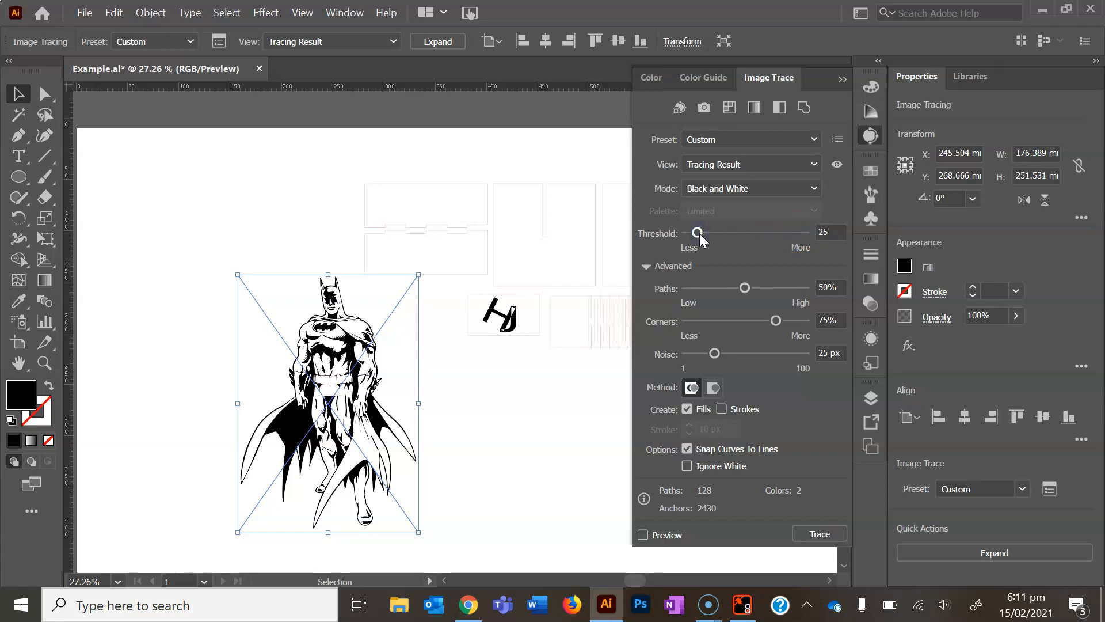
click(643, 535)
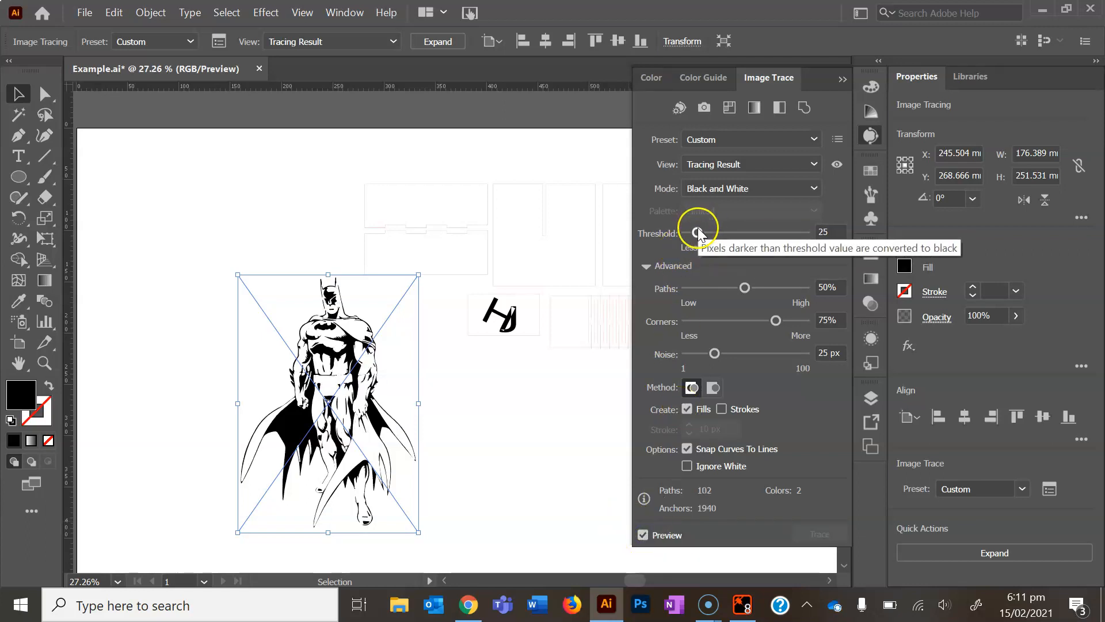
Set the tracing threshold to 150, turn off the preview and enable Ignore White
drag(698, 233, 708, 233)
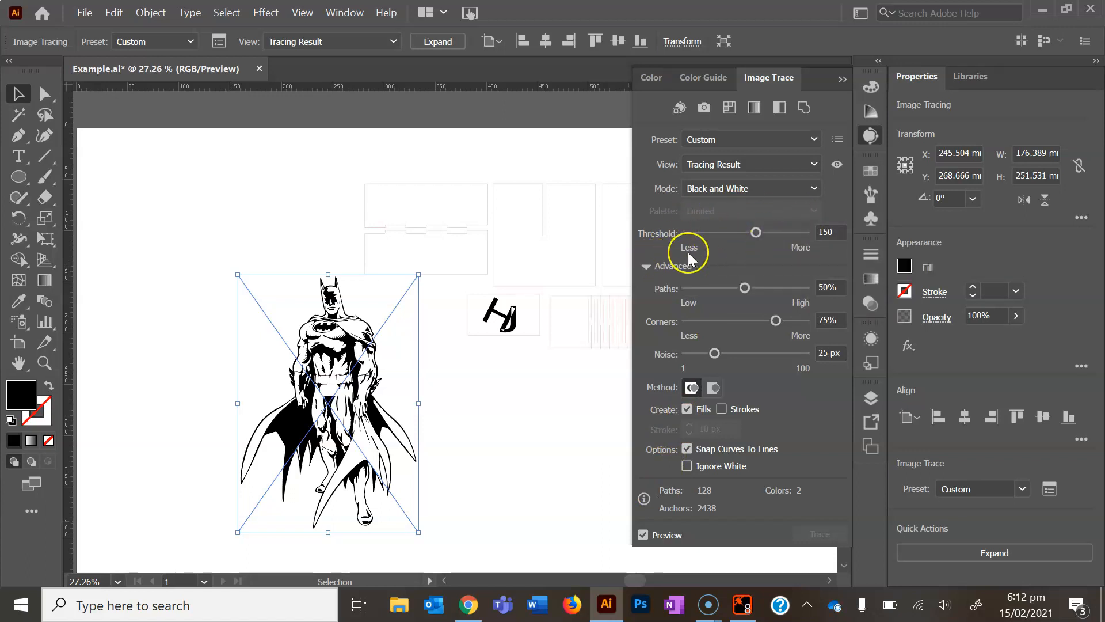
click(643, 535)
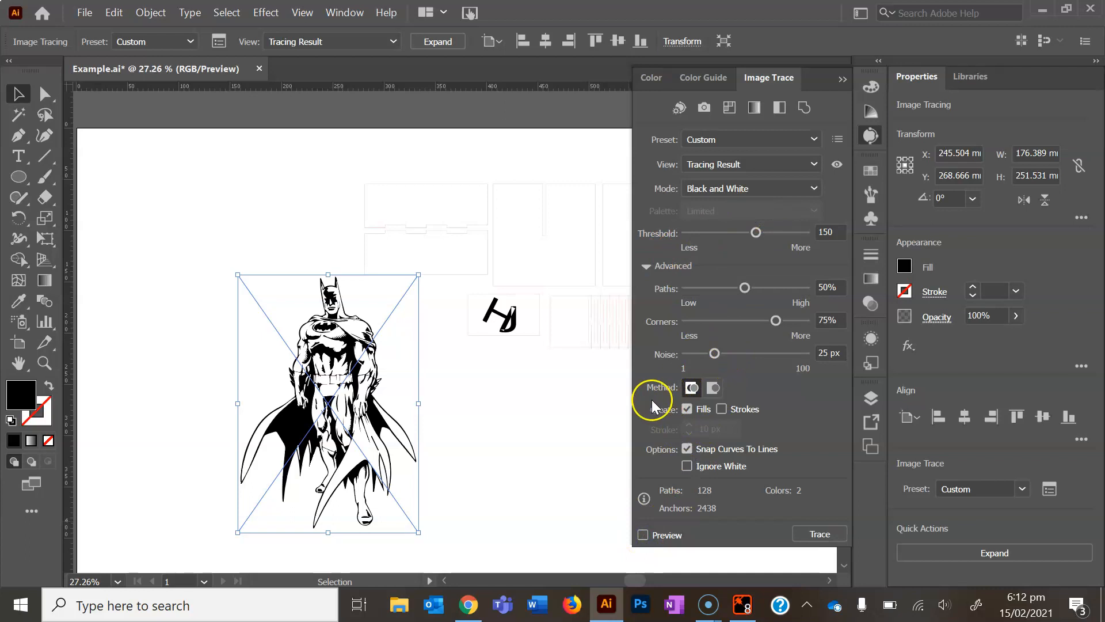
click(688, 466)
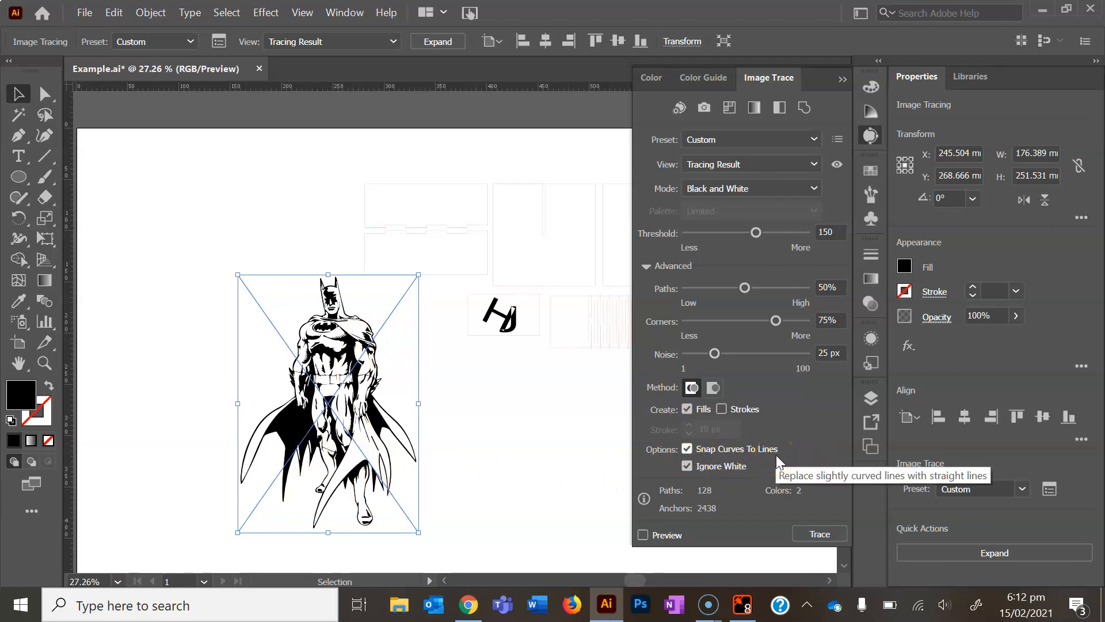
Run Image Trace on the Batman picture with the current settings, expand it into vector paths and hide the tracing settings
click(820, 535)
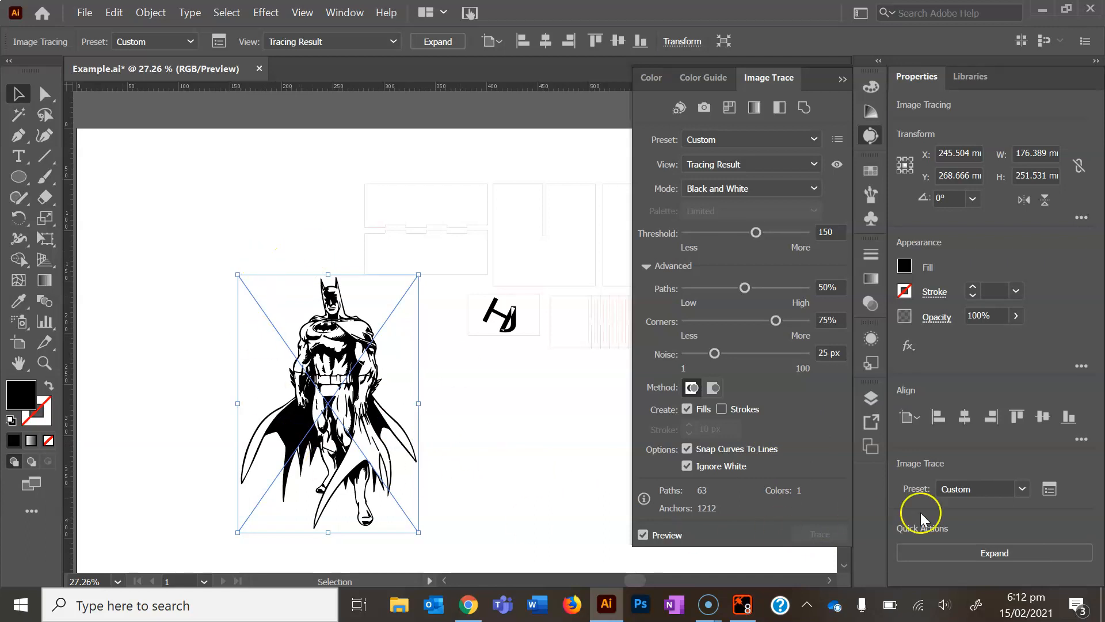
click(983, 551)
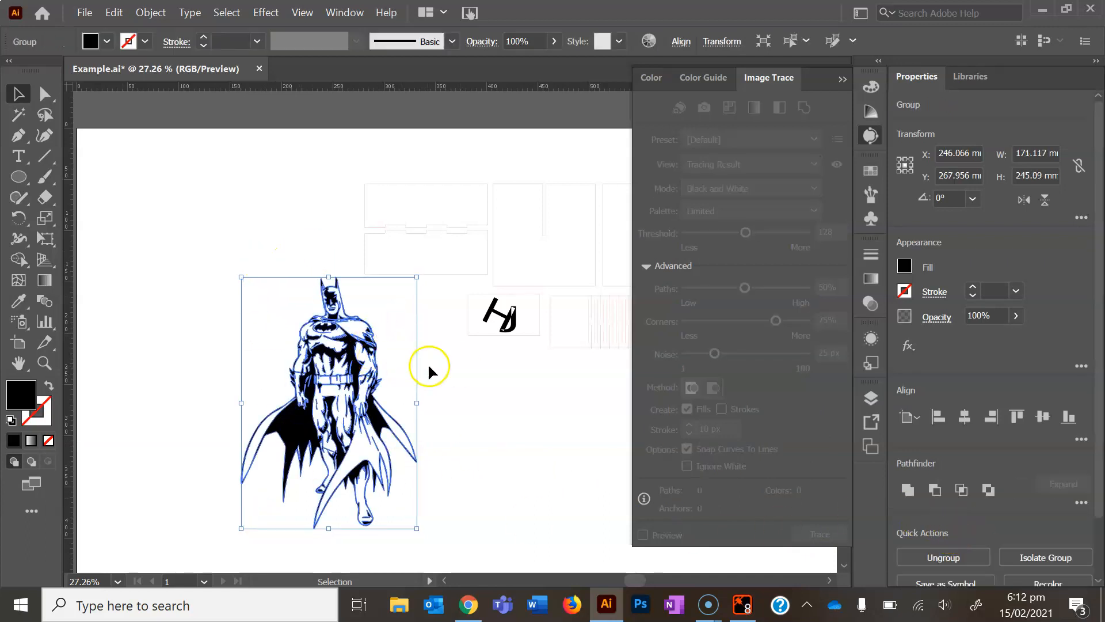
click(485, 433)
click(362, 322)
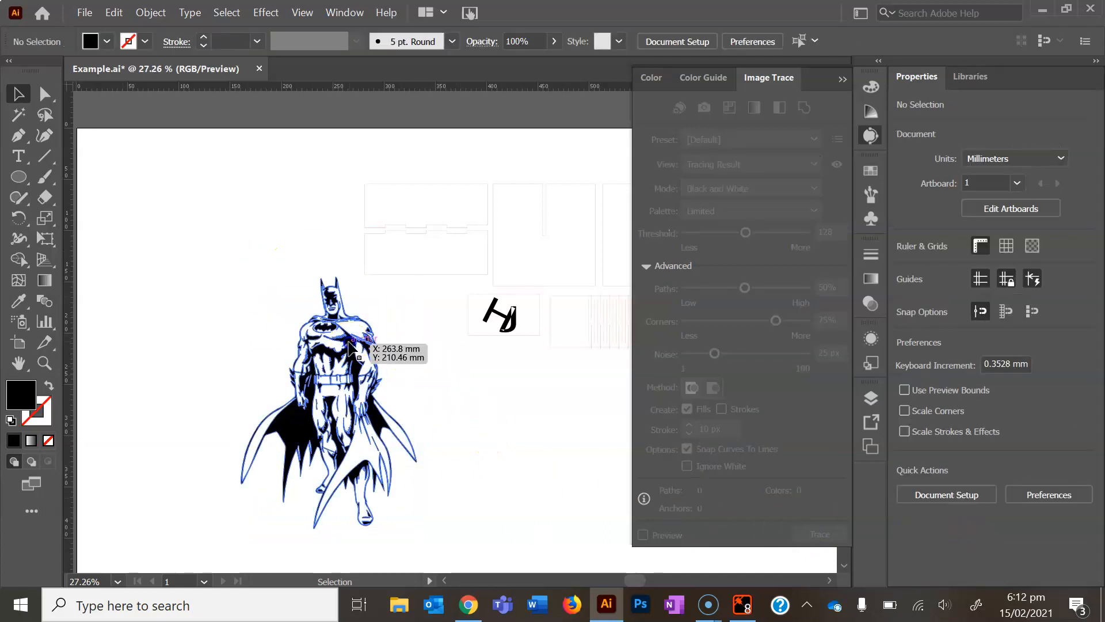
click(841, 77)
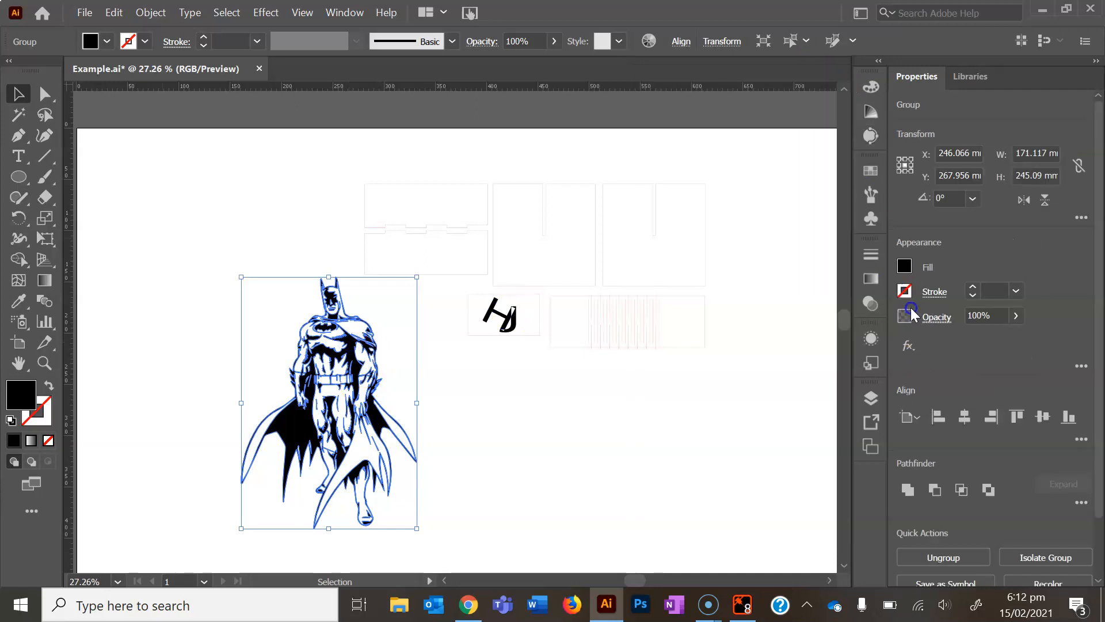
Try several swatch colours, including blue and orange-red, as the fill of the Batman artwork
click(904, 266)
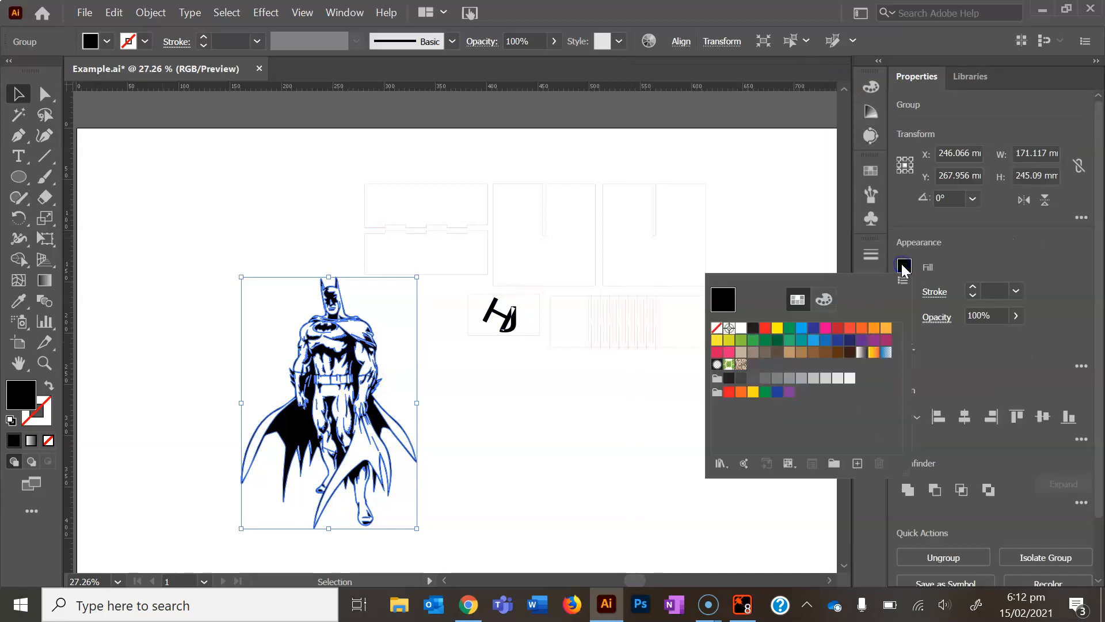
click(766, 329)
click(801, 328)
click(813, 328)
click(854, 341)
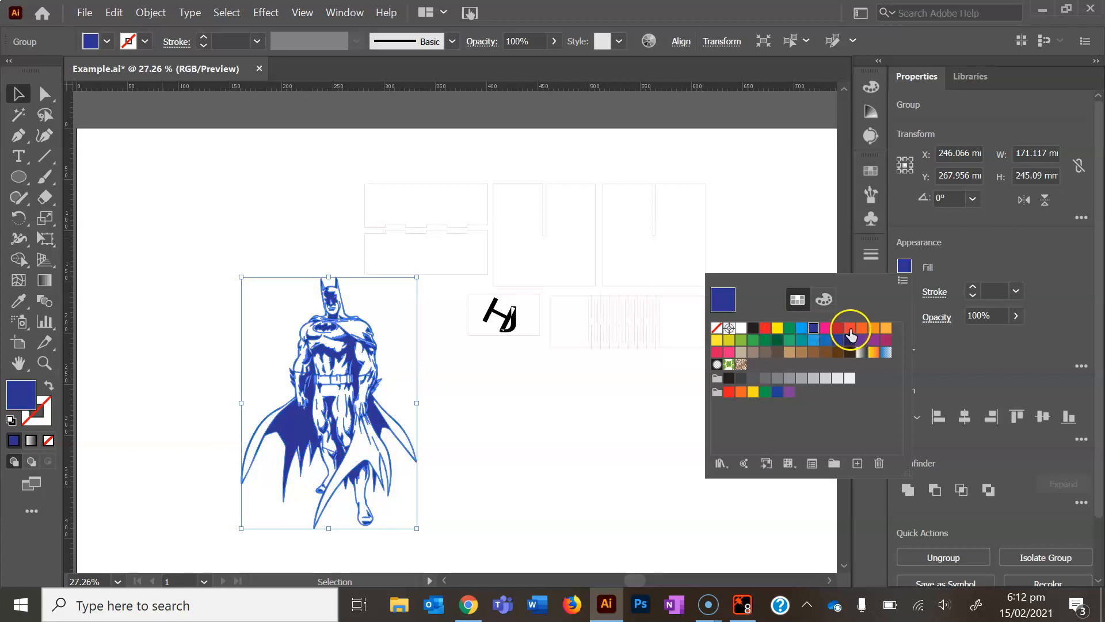
click(851, 330)
click(485, 423)
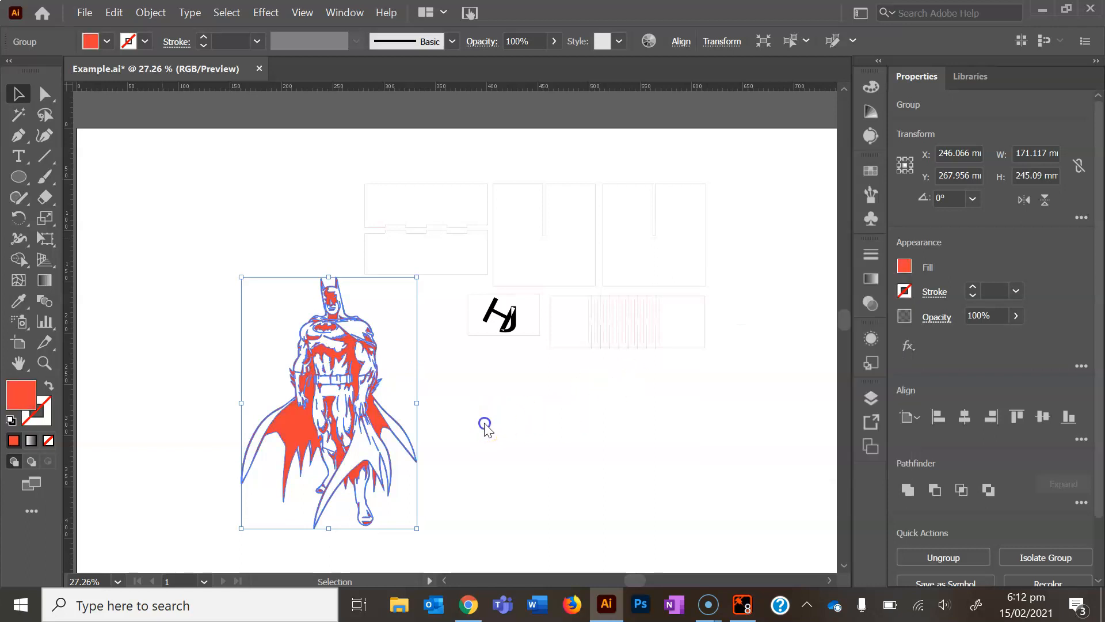
click(438, 428)
click(372, 404)
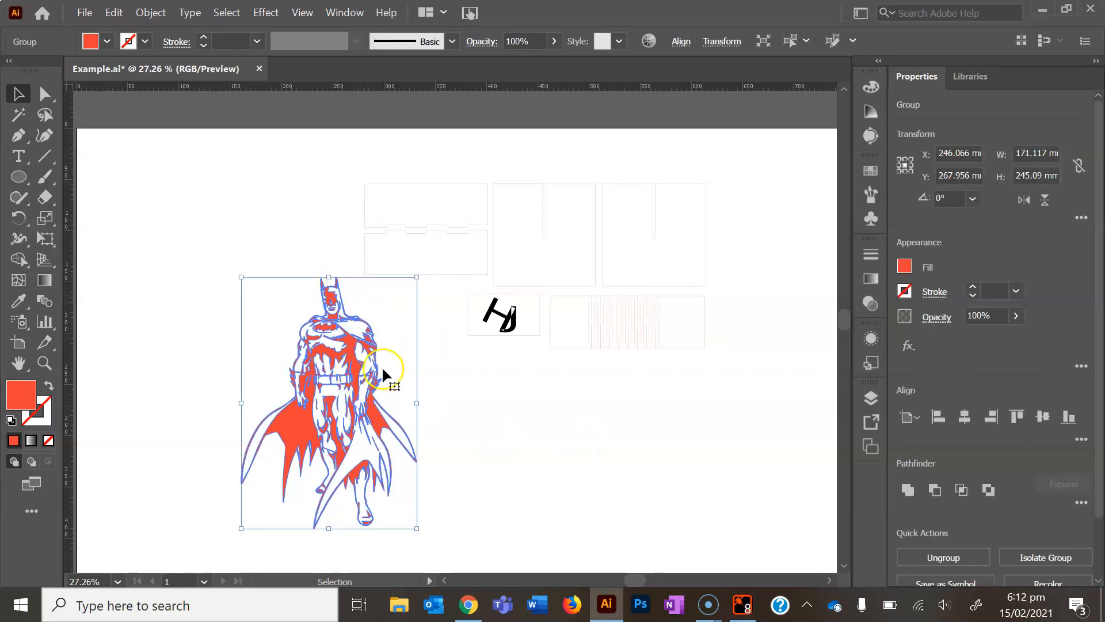
click(462, 392)
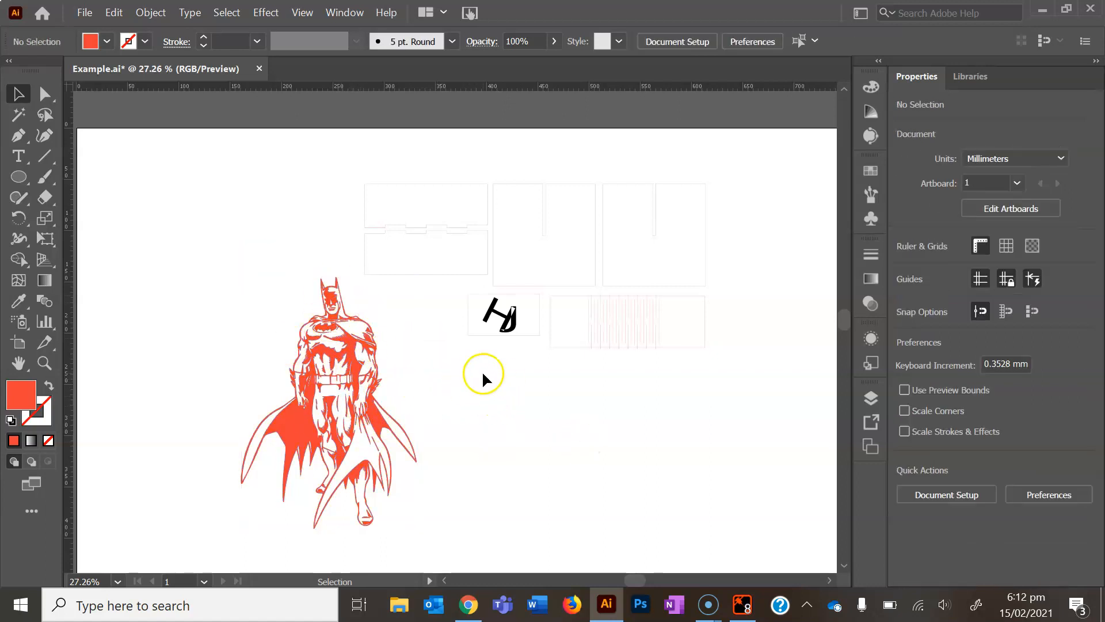
Set the fill of the whole Batman artwork to the black swatch and deselect it
click(367, 382)
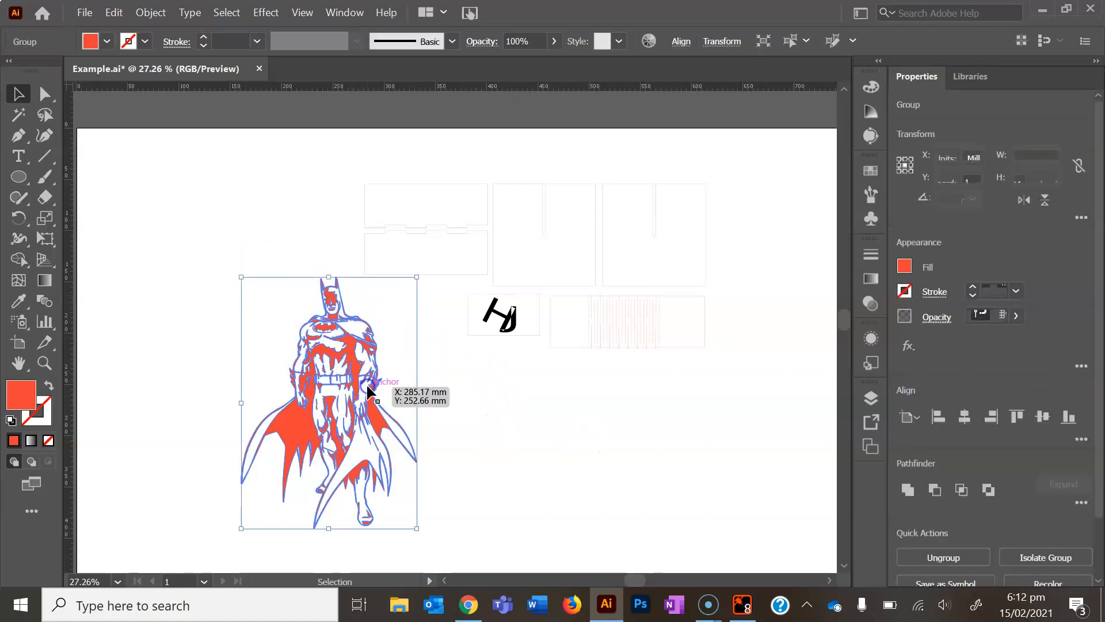
click(905, 266)
click(753, 327)
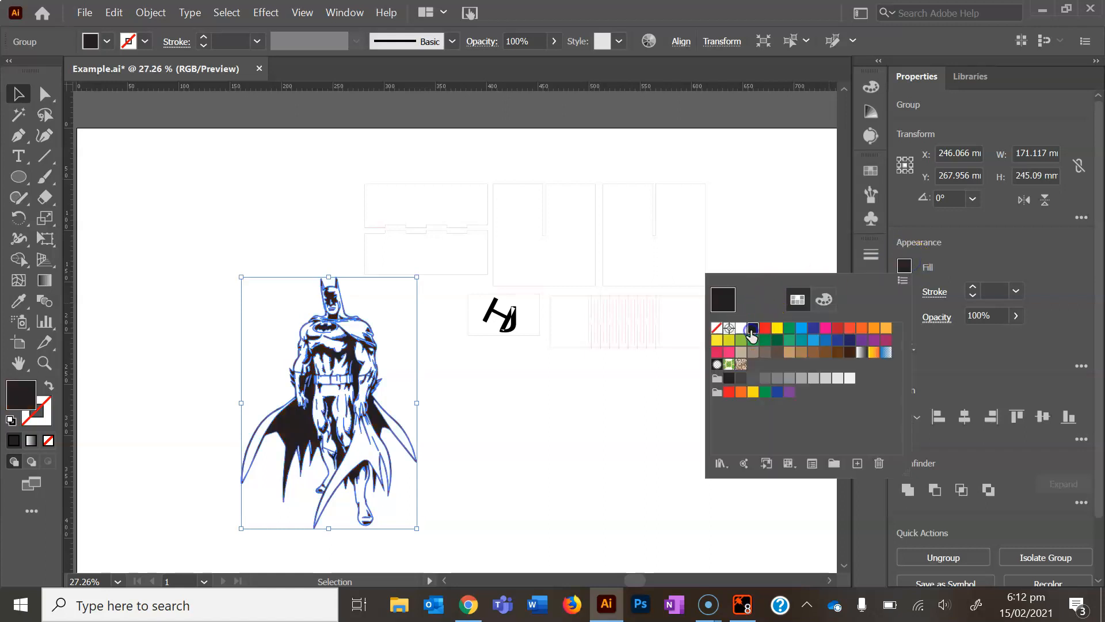
click(489, 452)
click(350, 393)
click(473, 411)
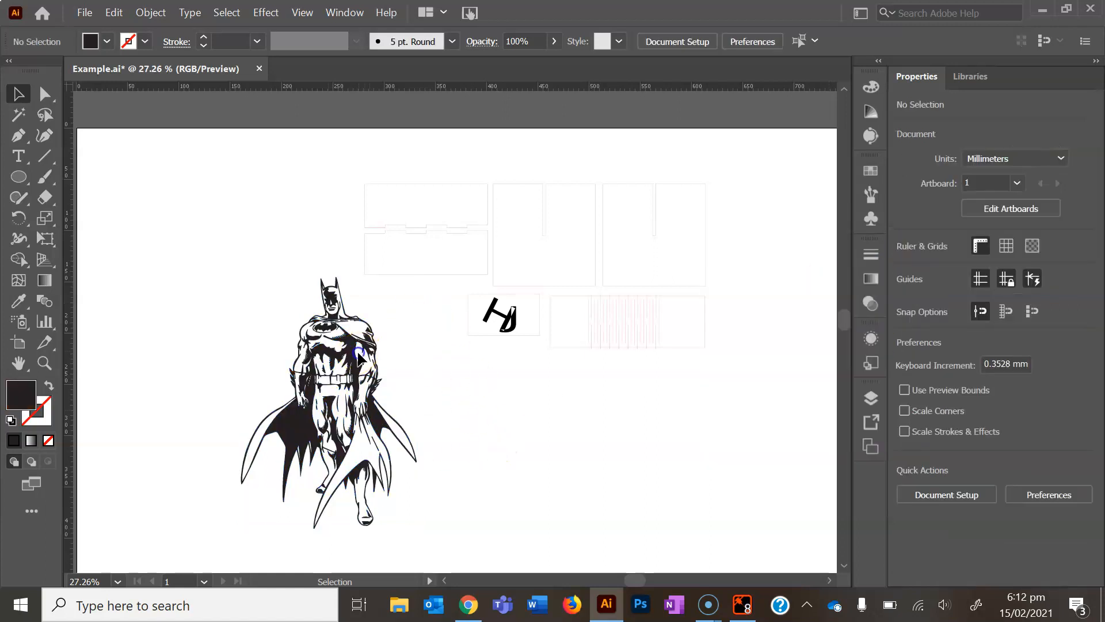
Scale the Batman artwork proportionally to about 44 × 62 mm and position it left of the slot in the upper middle panel
click(359, 357)
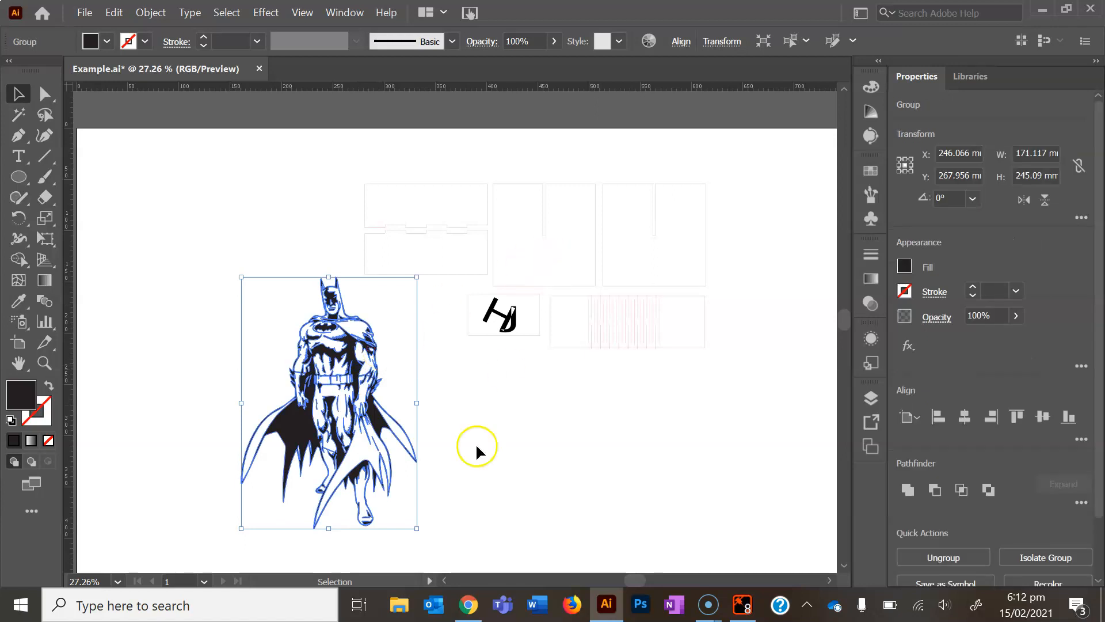
drag(419, 528, 703, 324)
click(510, 464)
drag(767, 407, 521, 376)
drag(482, 412, 588, 359)
key(ctrl+minus)
key(ctrl+minus)
drag(439, 312, 420, 206)
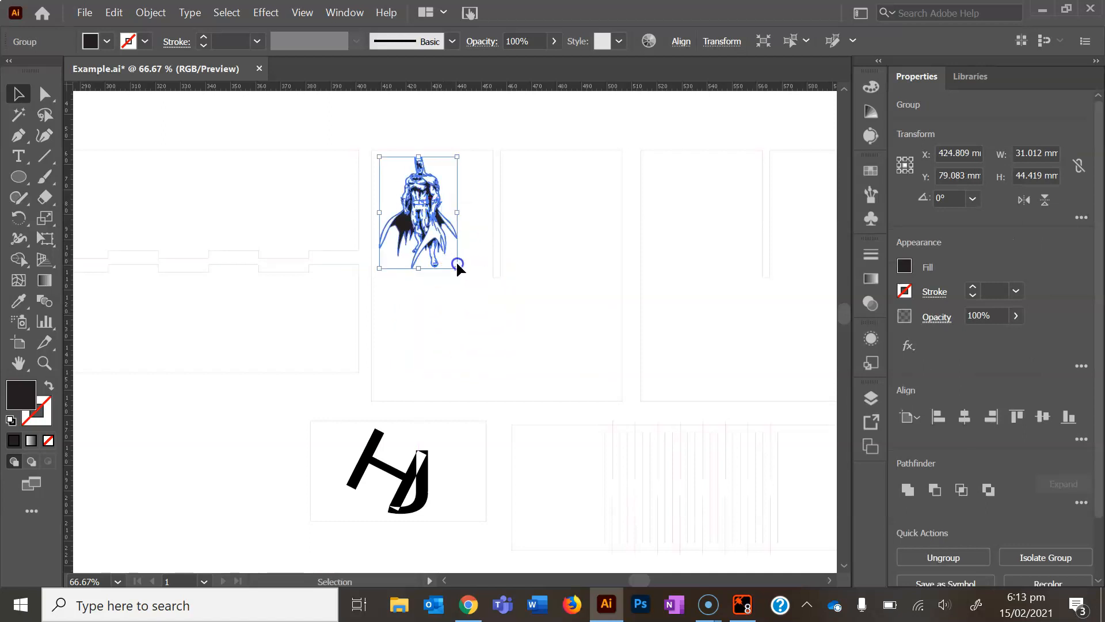
drag(458, 269, 501, 314)
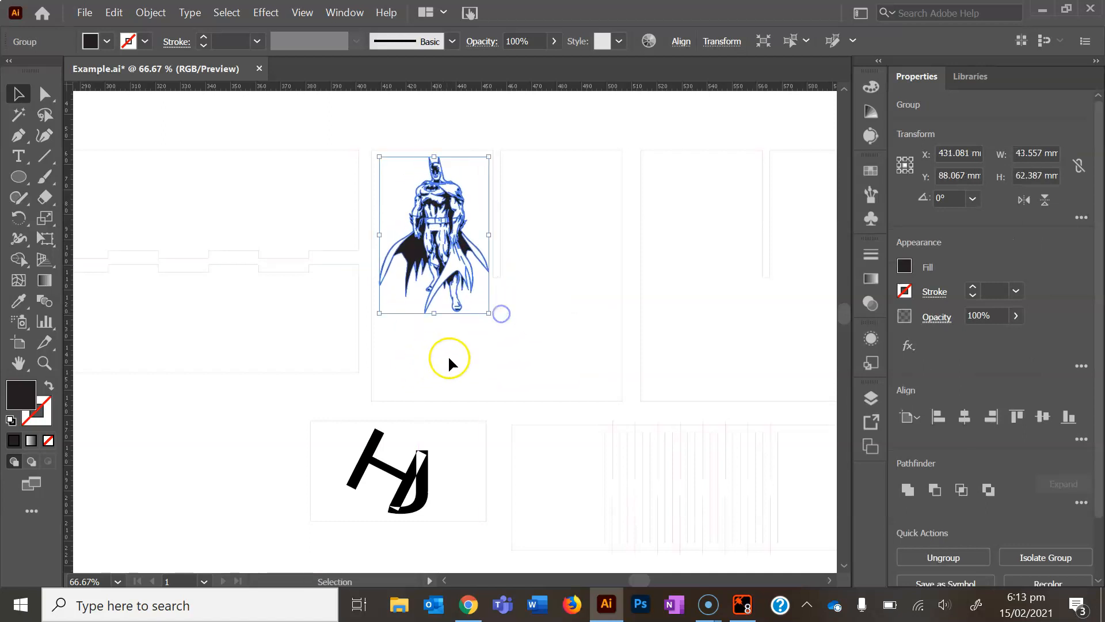
click(449, 357)
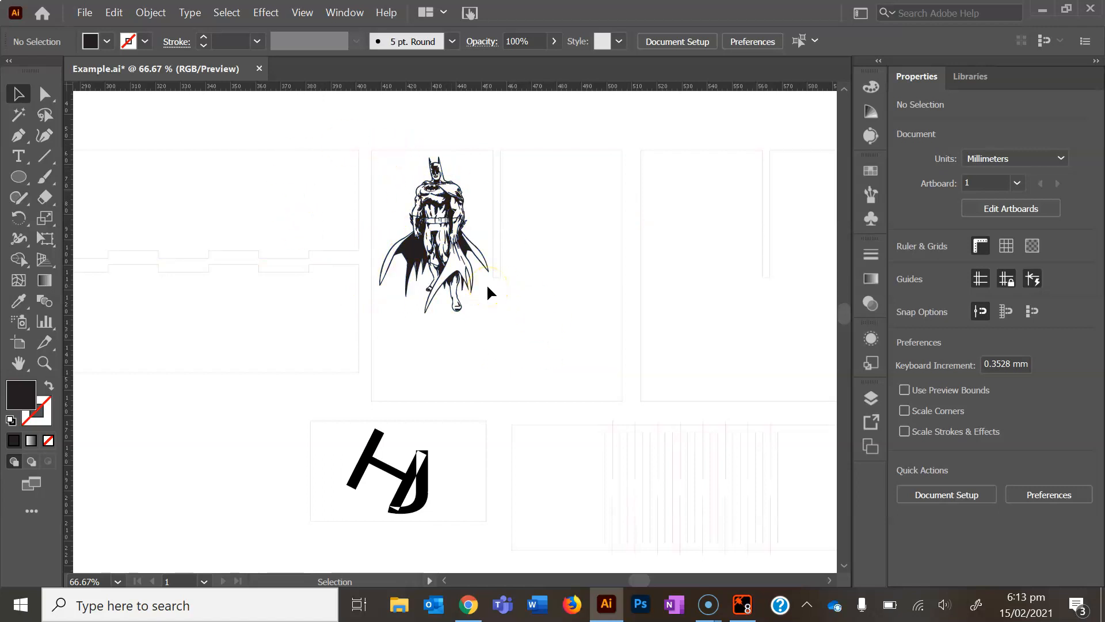
Detach the shape tools as a floating toolbar and place it above the artboard
key(ctrl+minus)
key(ctrl+minus)
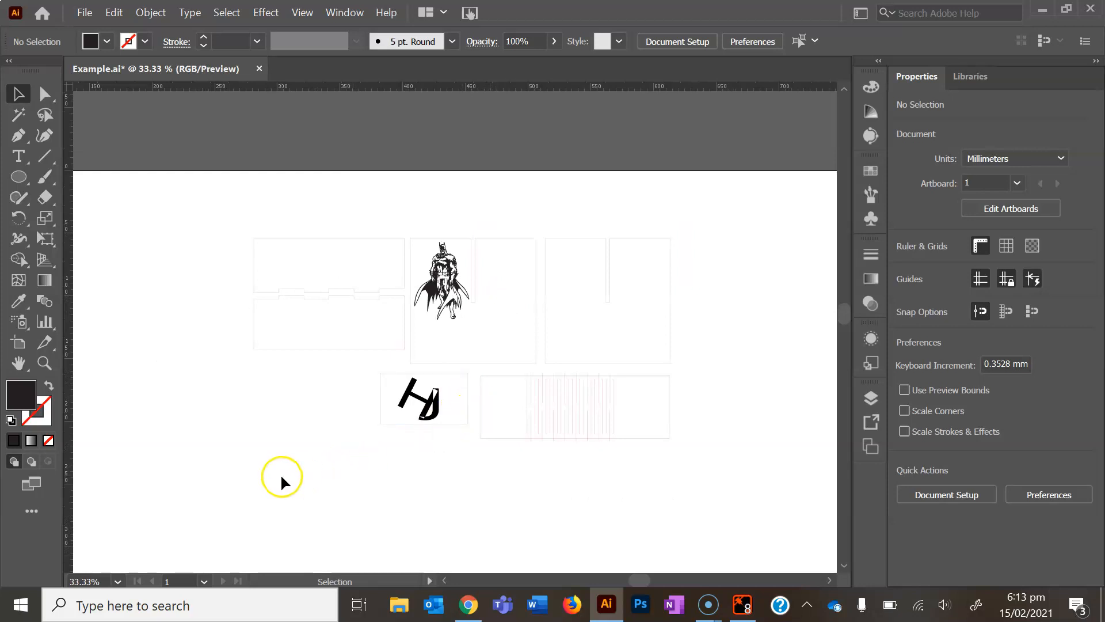
click(18, 178)
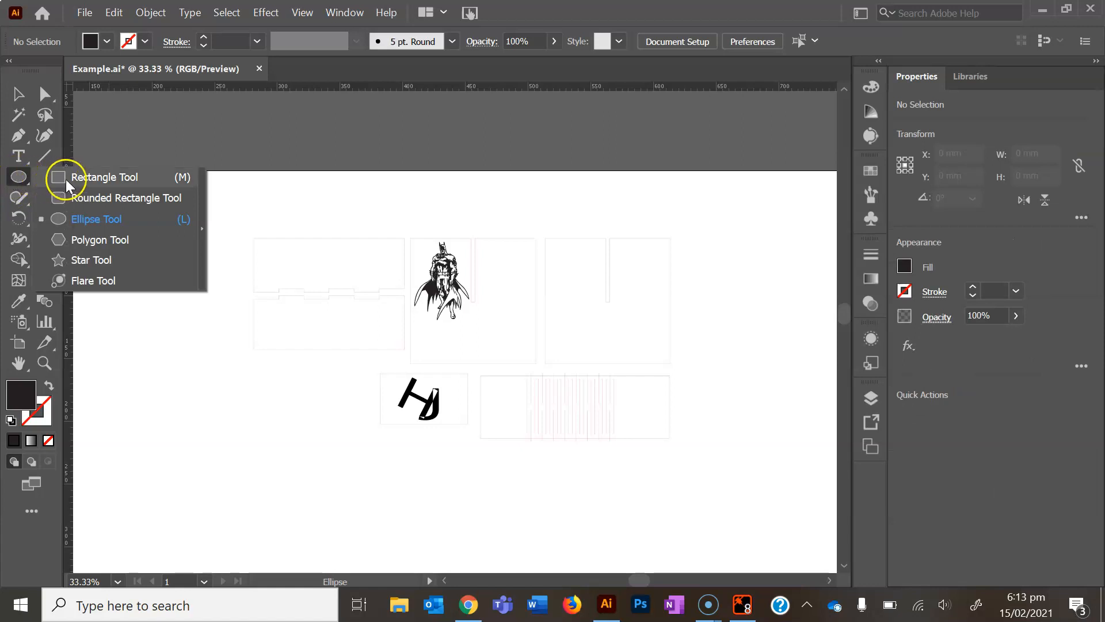
click(202, 216)
drag(98, 188, 189, 115)
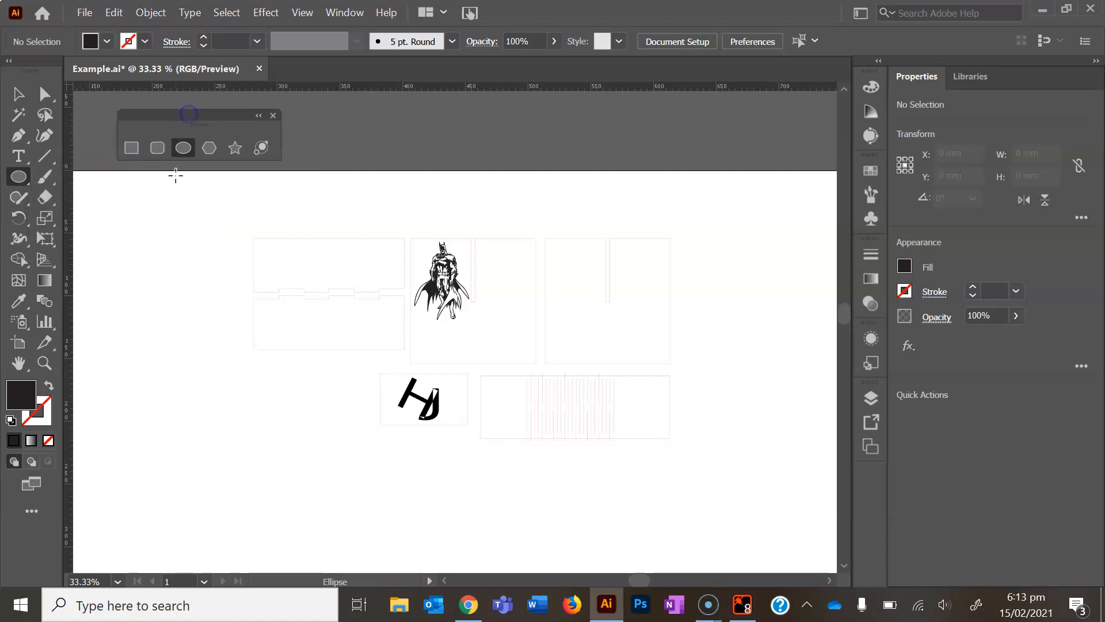
Draw a rounded rectangle about 86 × 45 mm left of the panels and give it the default white fill and black stroke
click(156, 151)
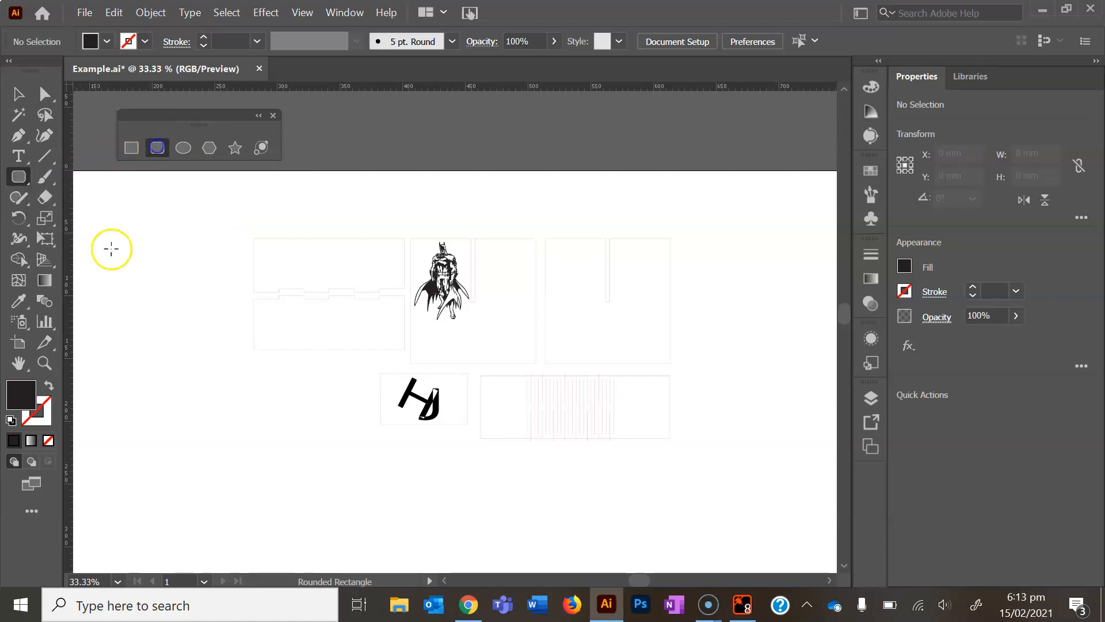
mouse_move(104, 220)
mouse_down()
mouse_move(178, 284)
mouse_move(213, 278)
mouse_up()
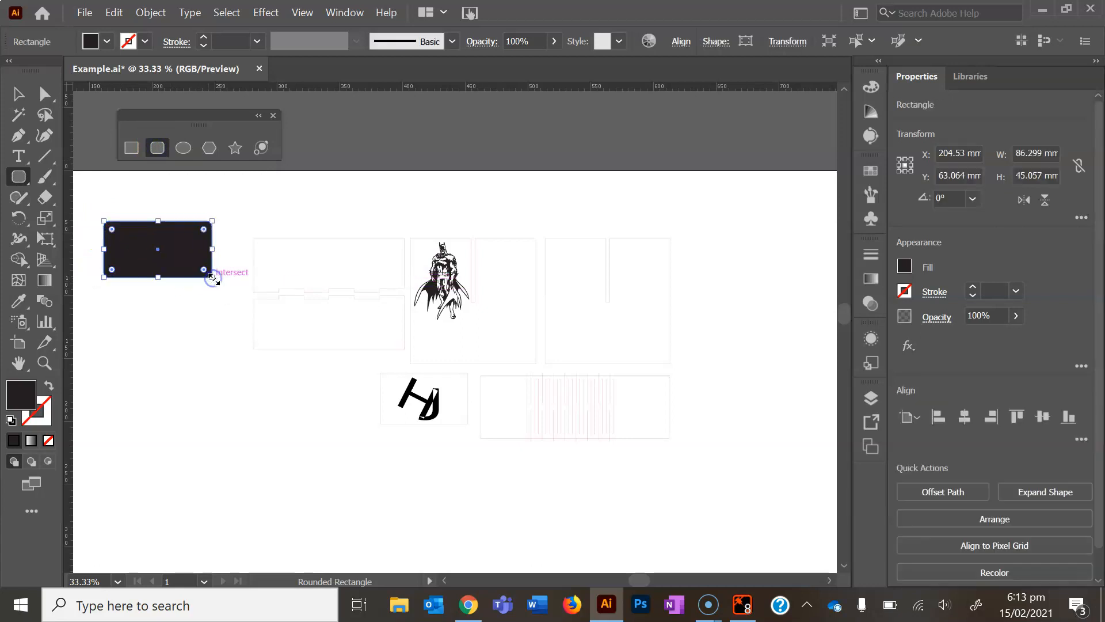
key(d)
Draw an ellipse about 61 × 51 mm and two circles about 55 mm and 33 mm in diameter below the rounded rectangle
click(179, 149)
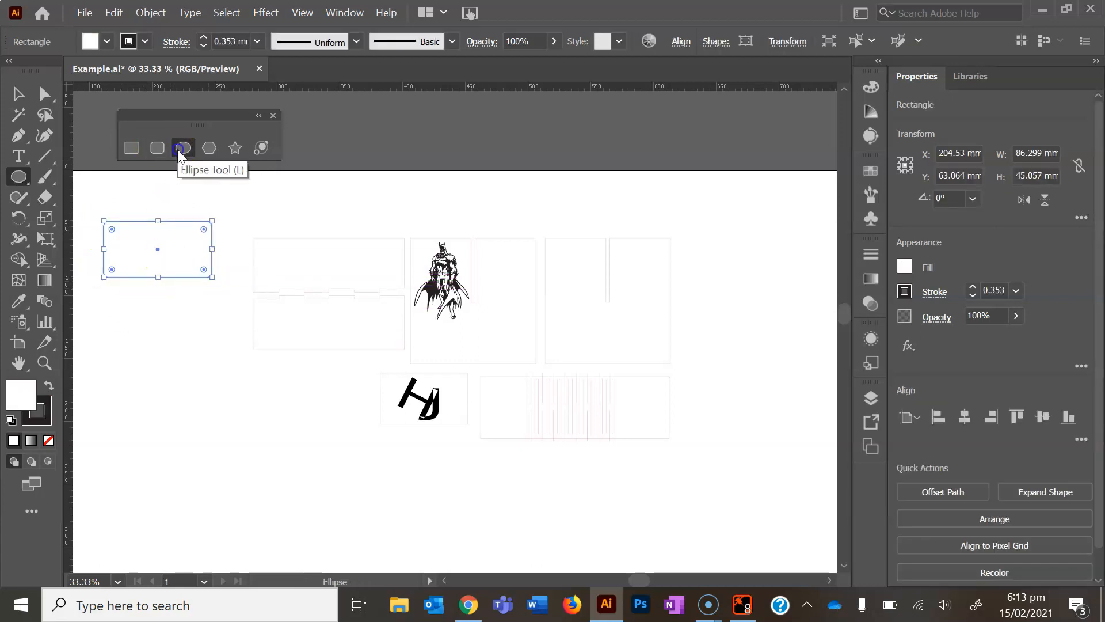
drag(122, 314, 199, 378)
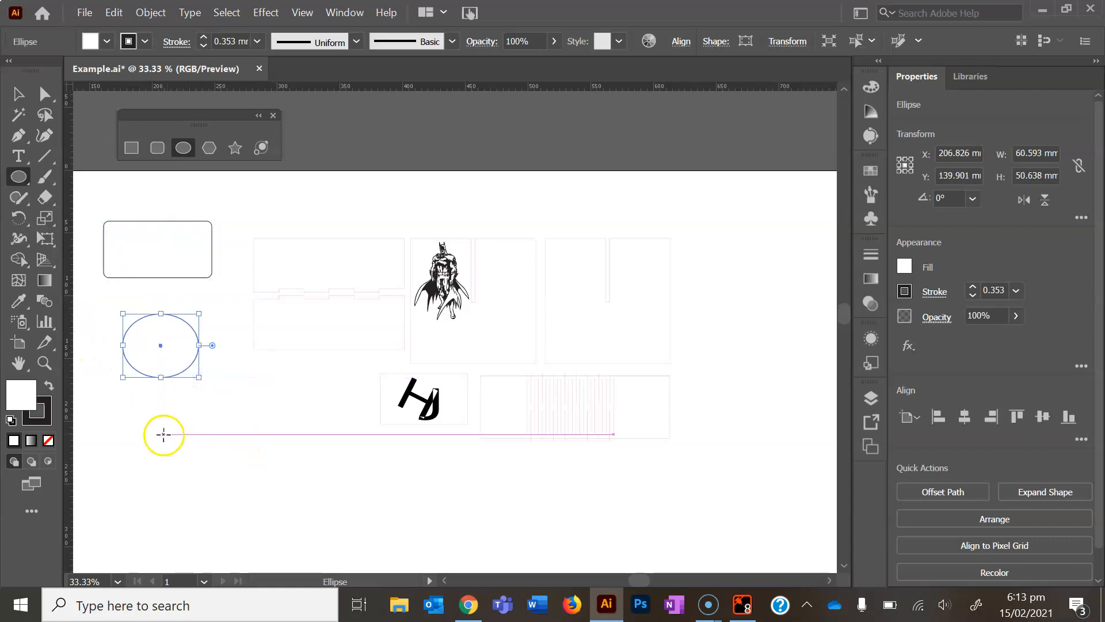
mouse_move(169, 438)
mouse_down()
mouse_move(242, 479)
mouse_move(206, 448)
mouse_move(238, 469)
mouse_up()
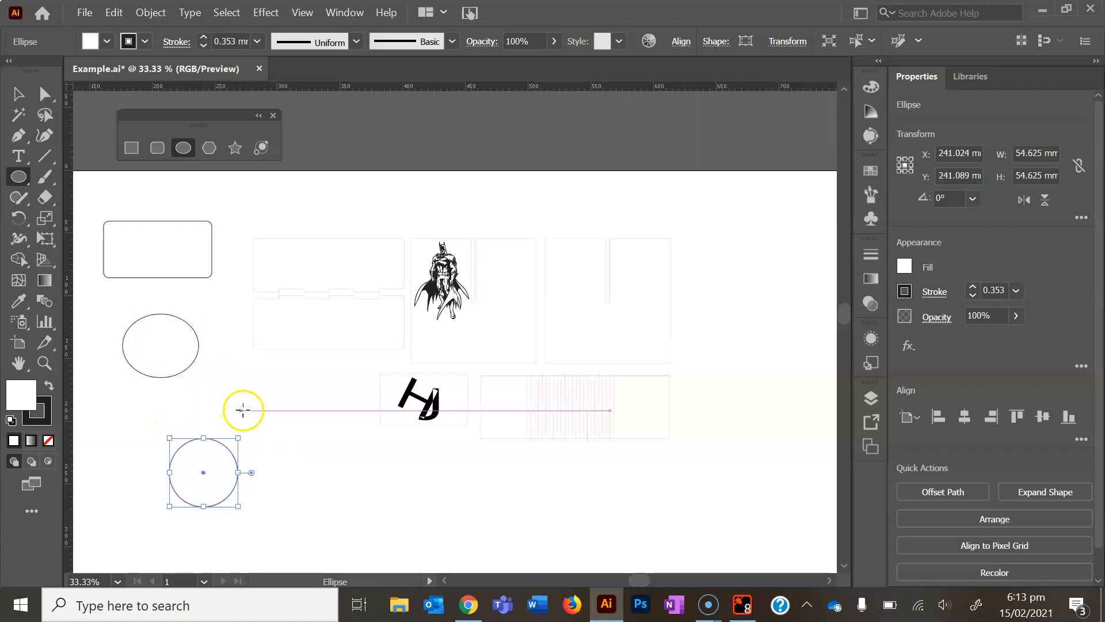
mouse_move(264, 397)
mouse_down()
mouse_move(308, 434)
mouse_move(272, 403)
mouse_move(312, 427)
mouse_move(285, 416)
mouse_up()
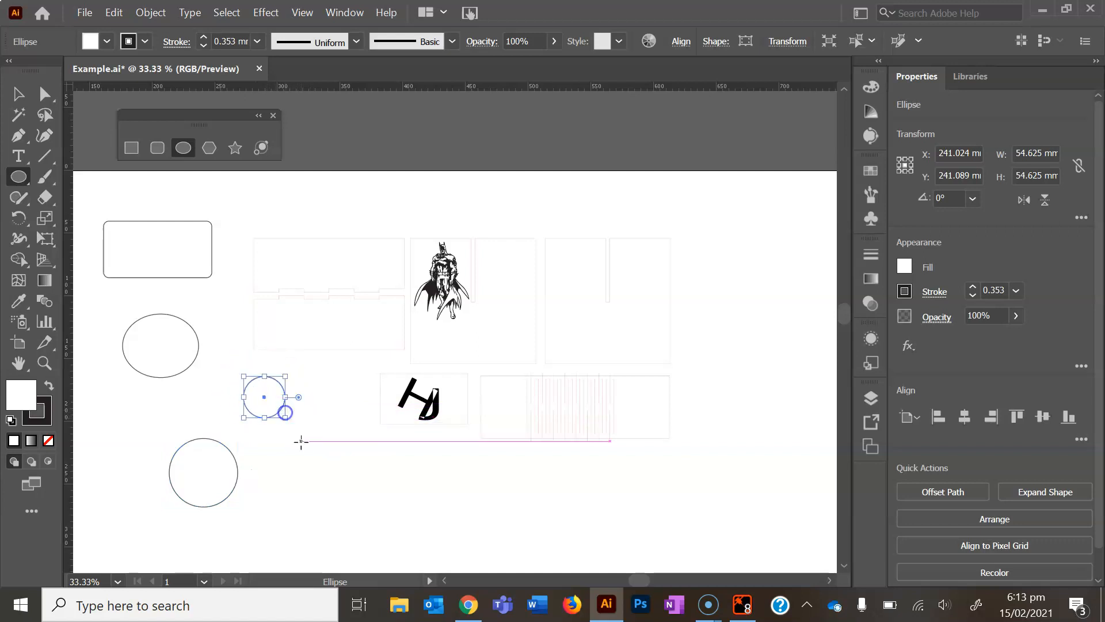
Draw a tilted hexagon about 46 mm across beside the large circle, and add a 13-sided polygon with a 23.675 mm radius next to it
click(213, 146)
mouse_move(301, 467)
mouse_down()
mouse_move(316, 506)
mouse_move(353, 513)
mouse_move(348, 451)
mouse_move(326, 407)
mouse_move(343, 474)
mouse_move(345, 426)
mouse_move(334, 482)
mouse_move(331, 441)
mouse_move(321, 452)
mouse_move(326, 472)
mouse_move(329, 430)
mouse_up()
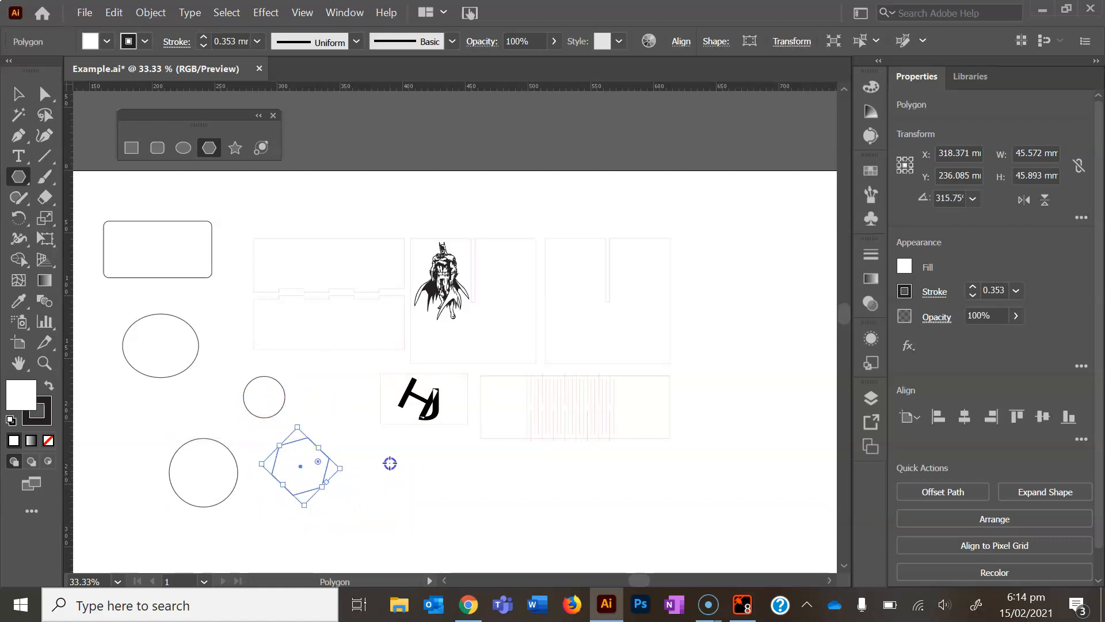
click(390, 463)
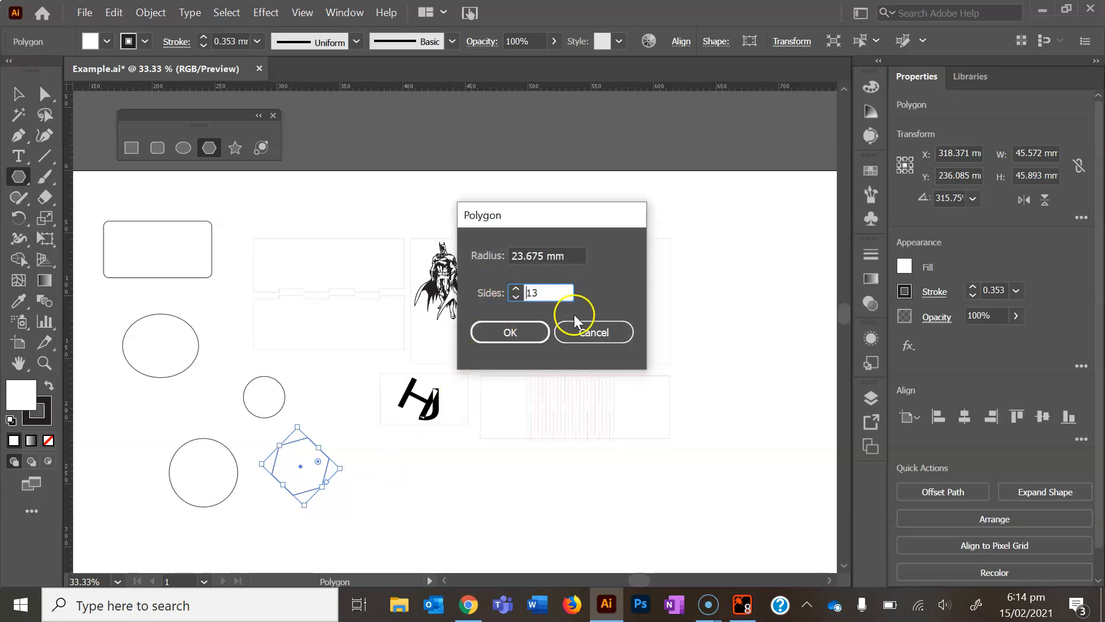
click(509, 332)
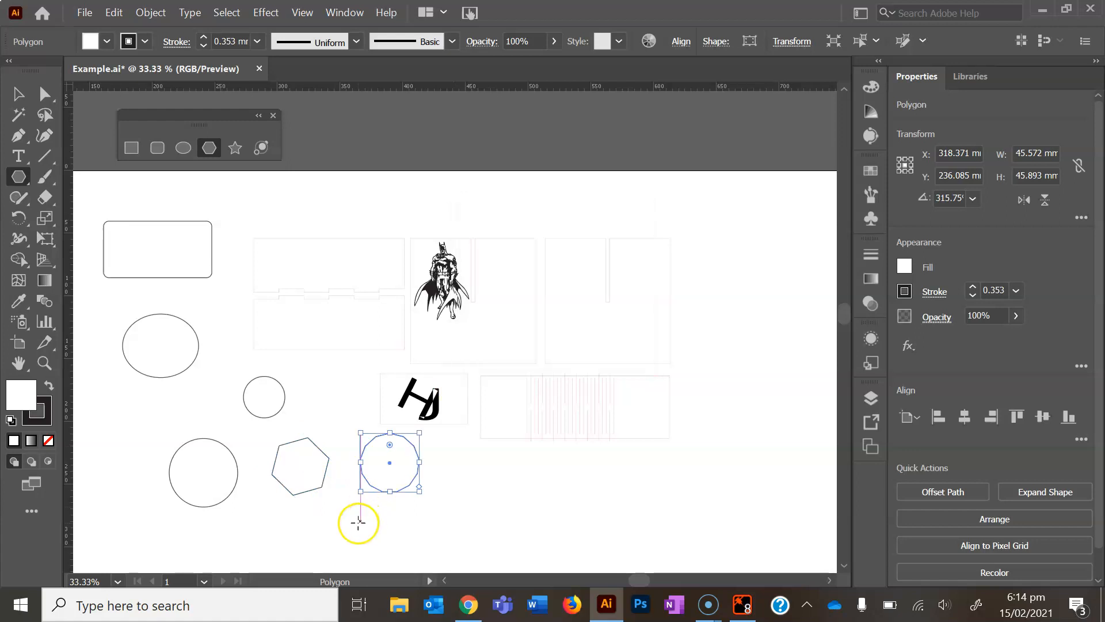
key(v)
click(419, 516)
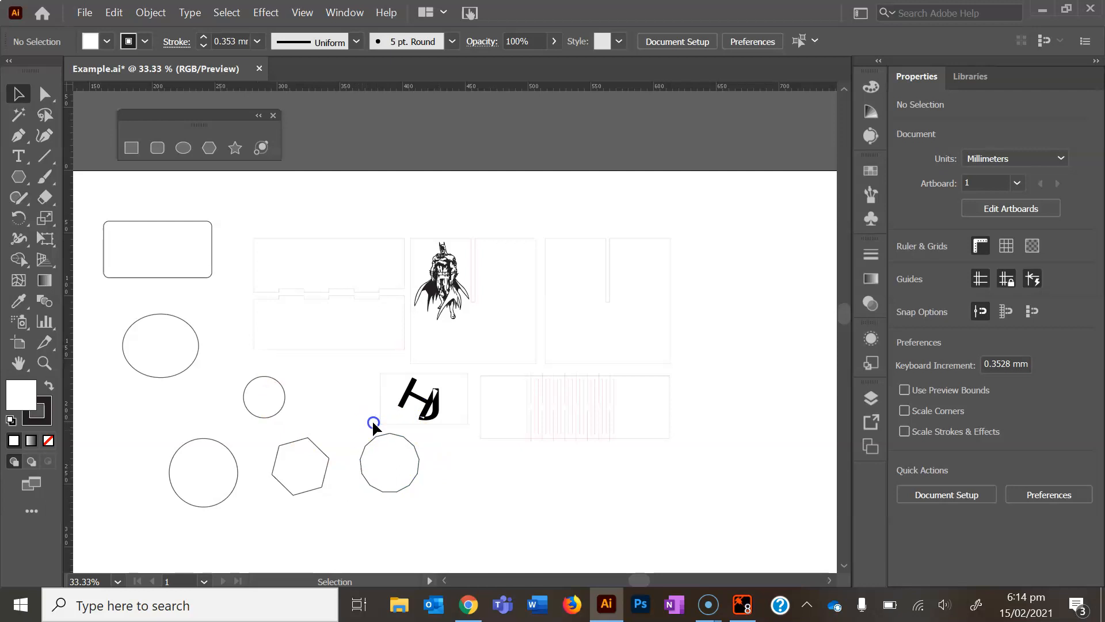
Draw a five-pointed star about 70 mm wide below the ellipse, and create an 86.299 × 45.057 mm rounded rectangle with a 12 mm corner radius
click(234, 147)
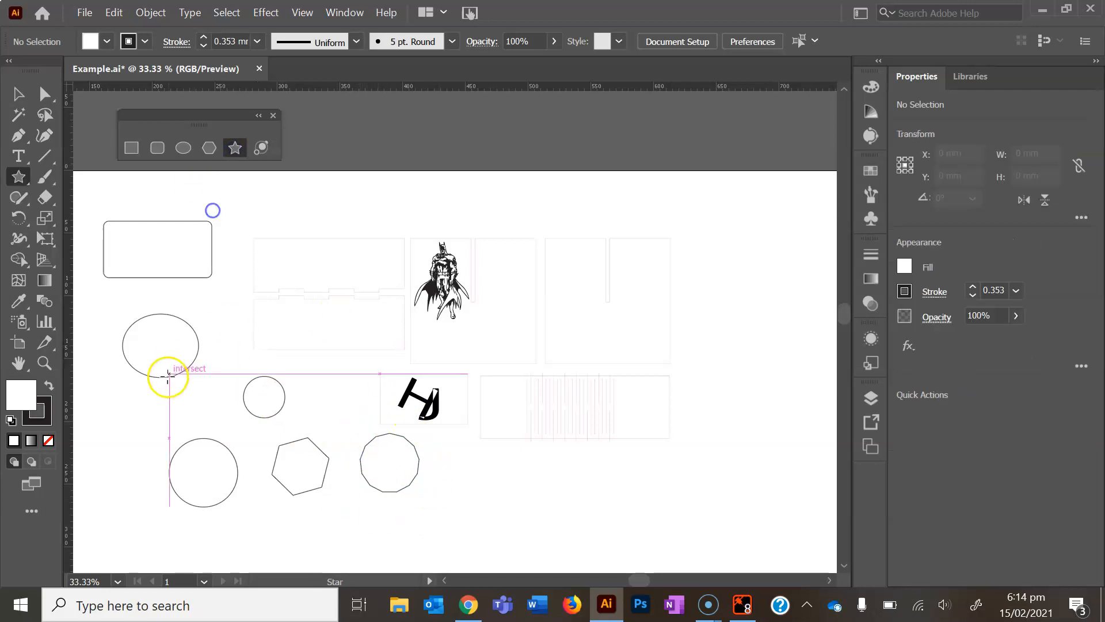
drag(112, 429, 161, 445)
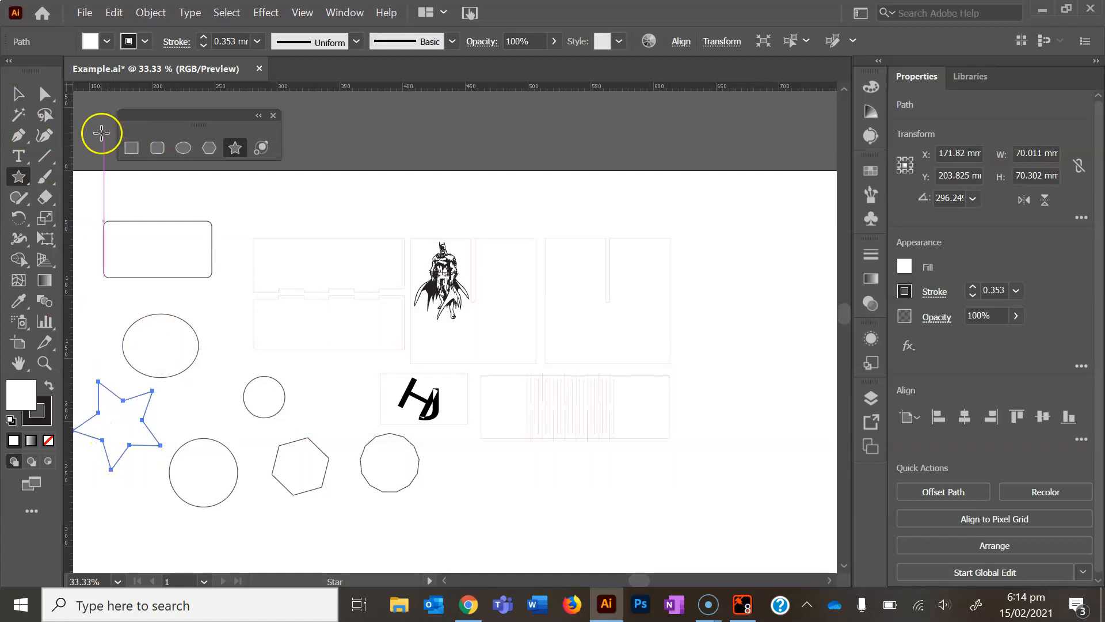
click(161, 146)
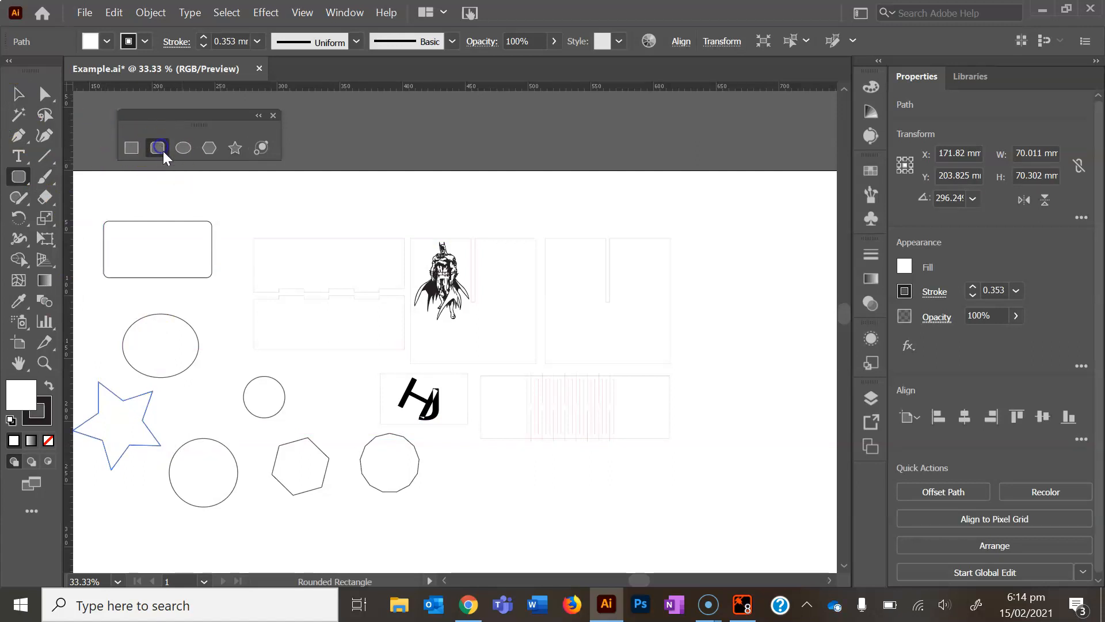
click(207, 304)
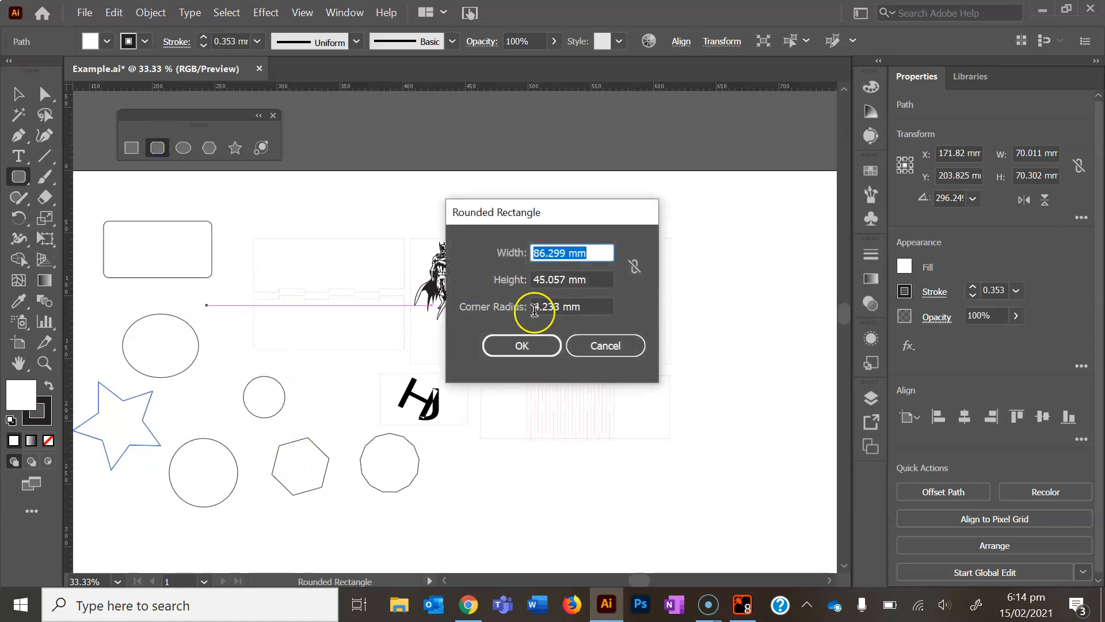
click(592, 305)
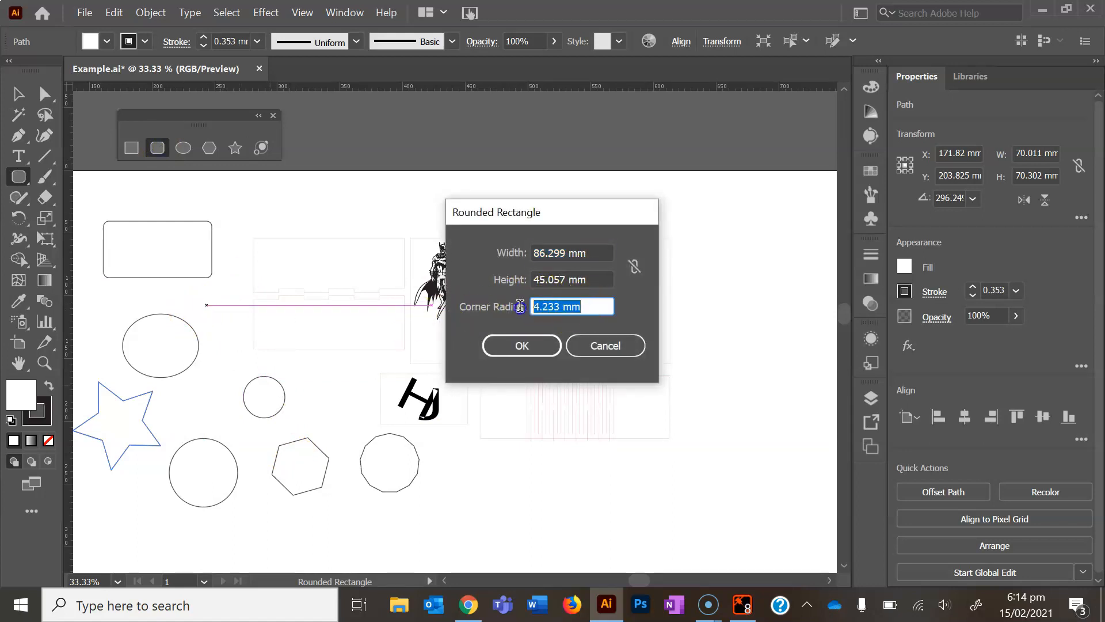
text(12)
click(541, 349)
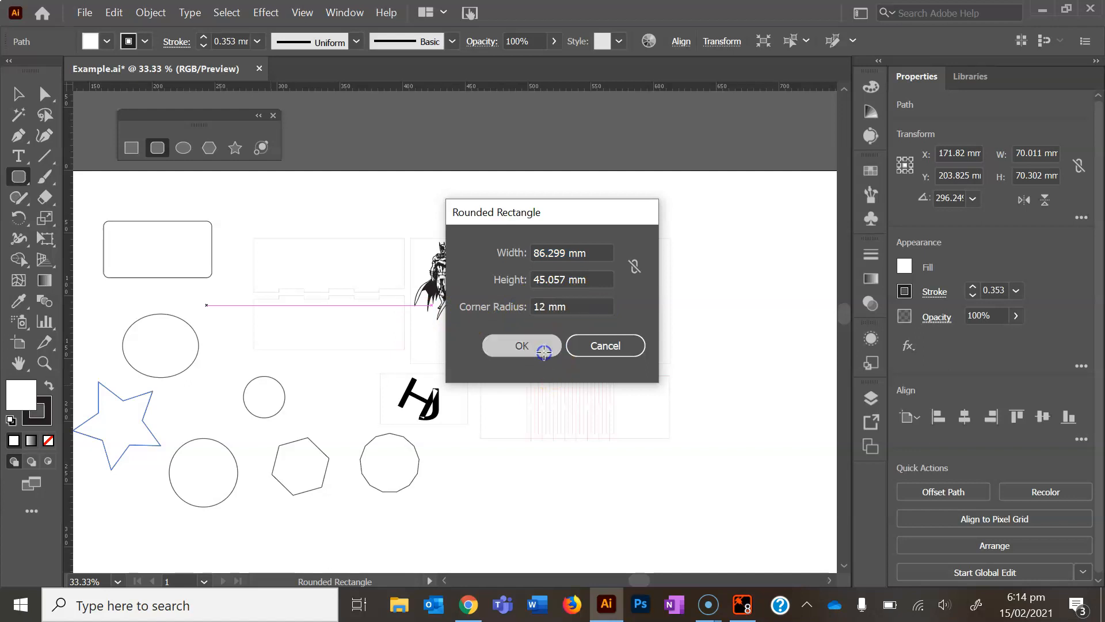
Move the new 12 mm-radius rounded rectangle to the empty area below the striped panel, centred at about X 487, Y 272 mm
key(v)
drag(231, 356, 479, 535)
click(633, 475)
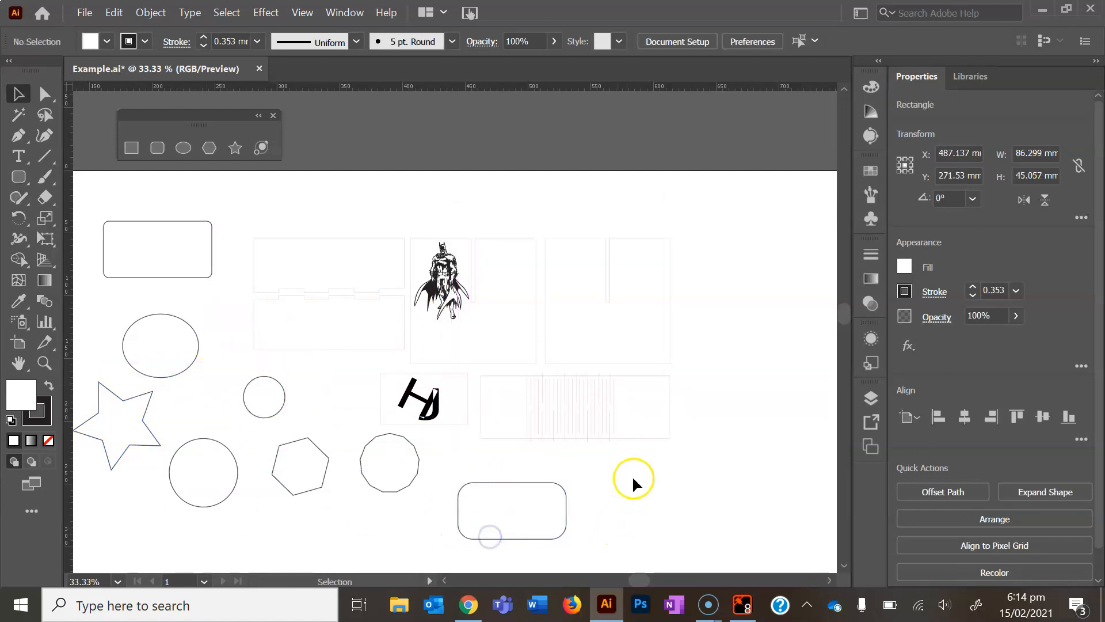